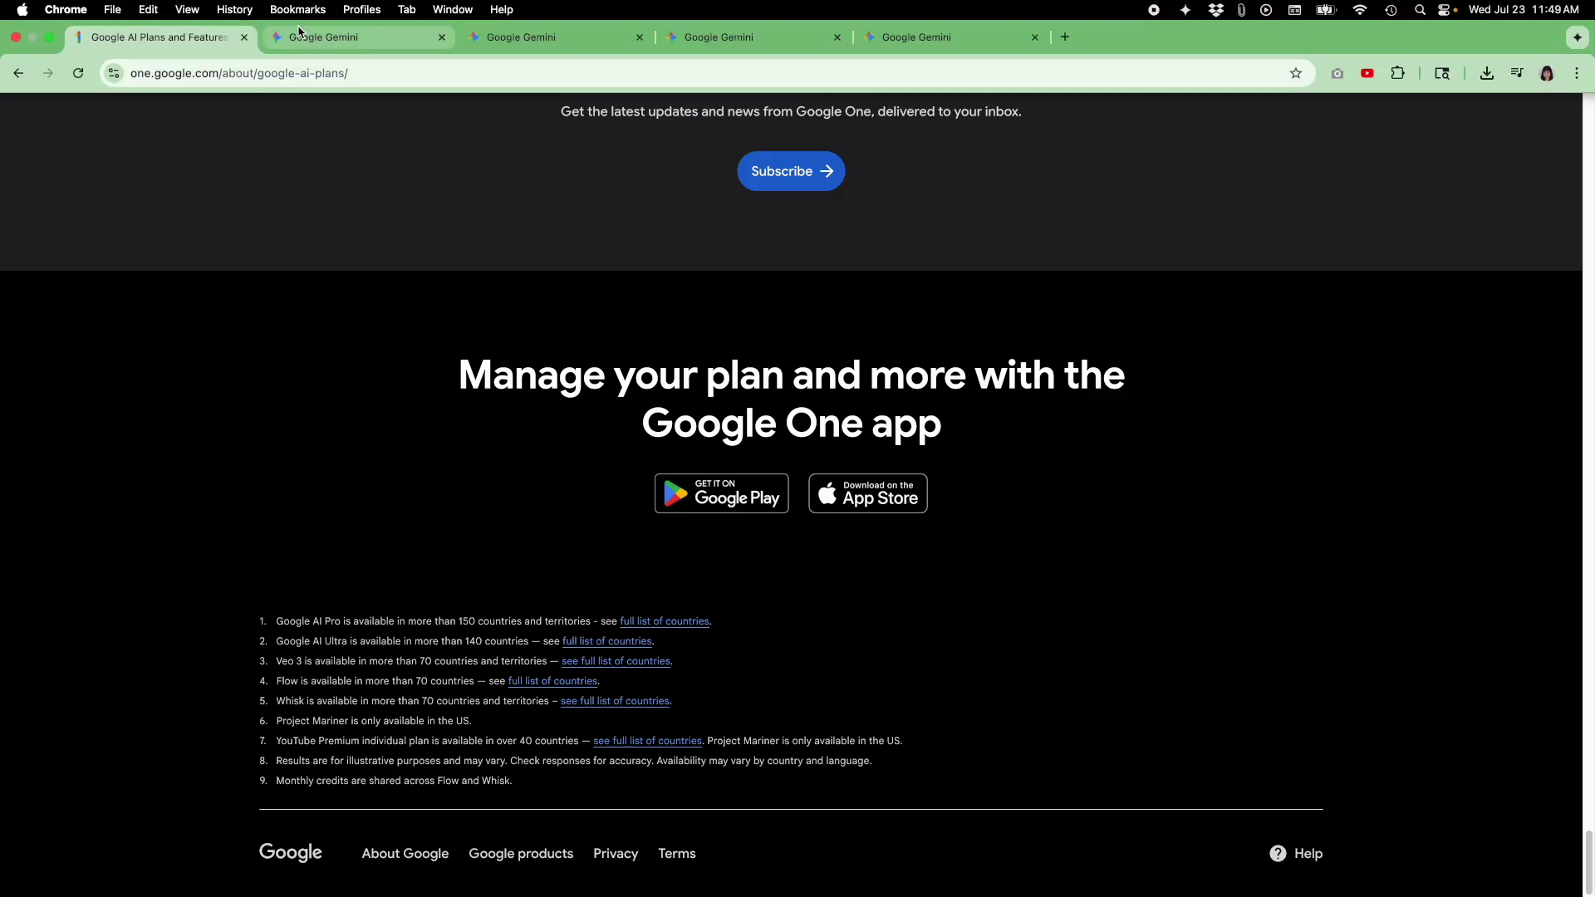
# Bring the Gemini chat to full screen and switch on the Videos with Veo tool
pyautogui.click(300, 33)
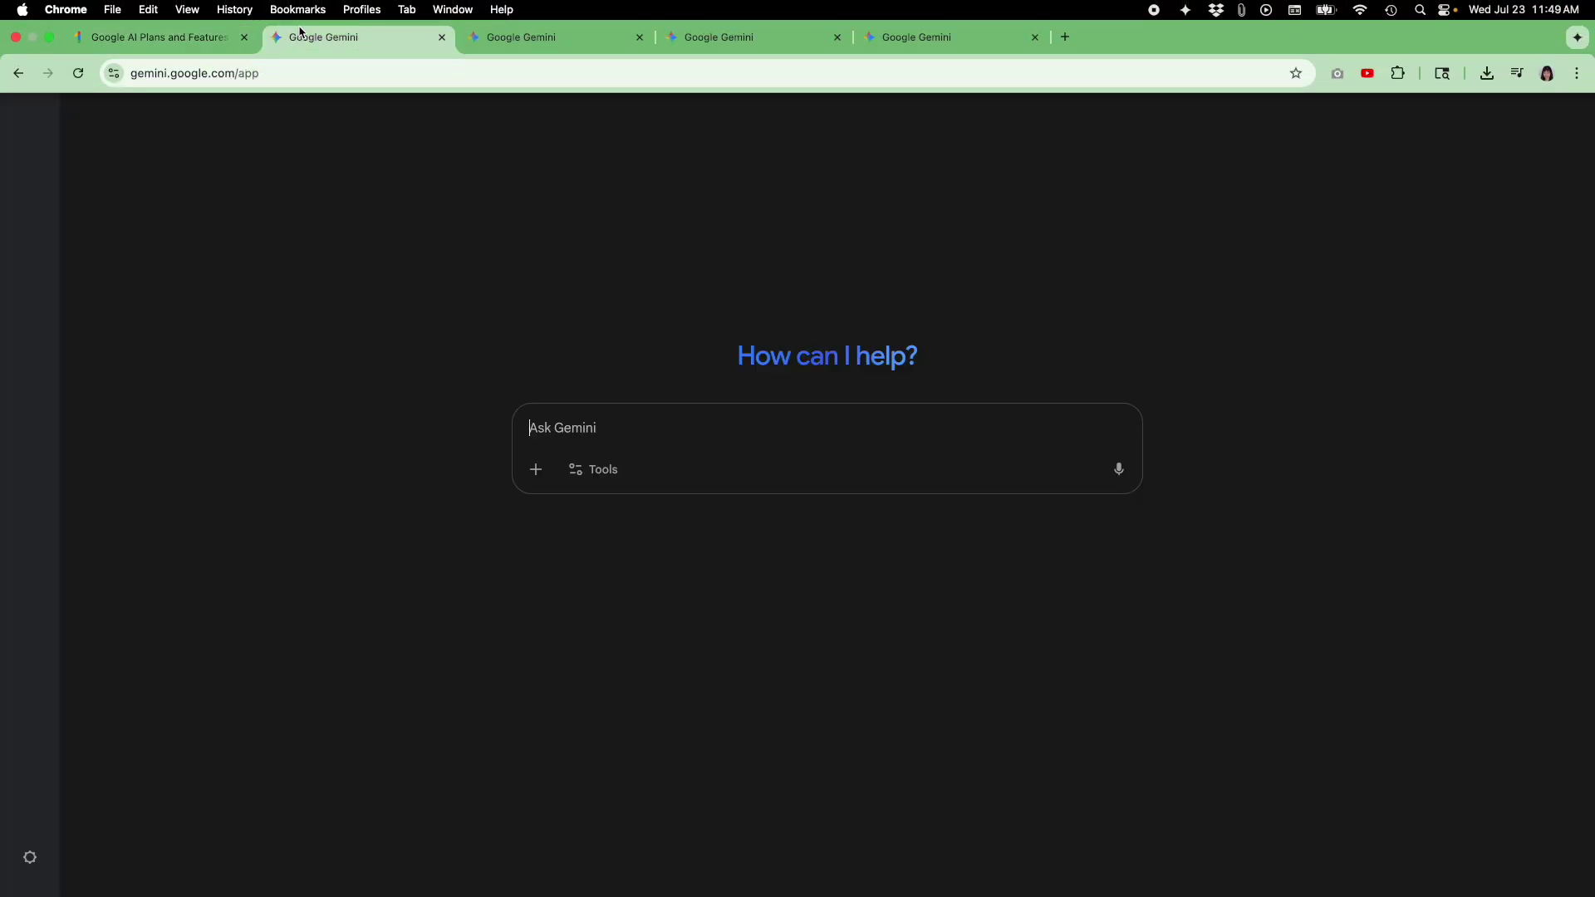
pyautogui.click(319, 79)
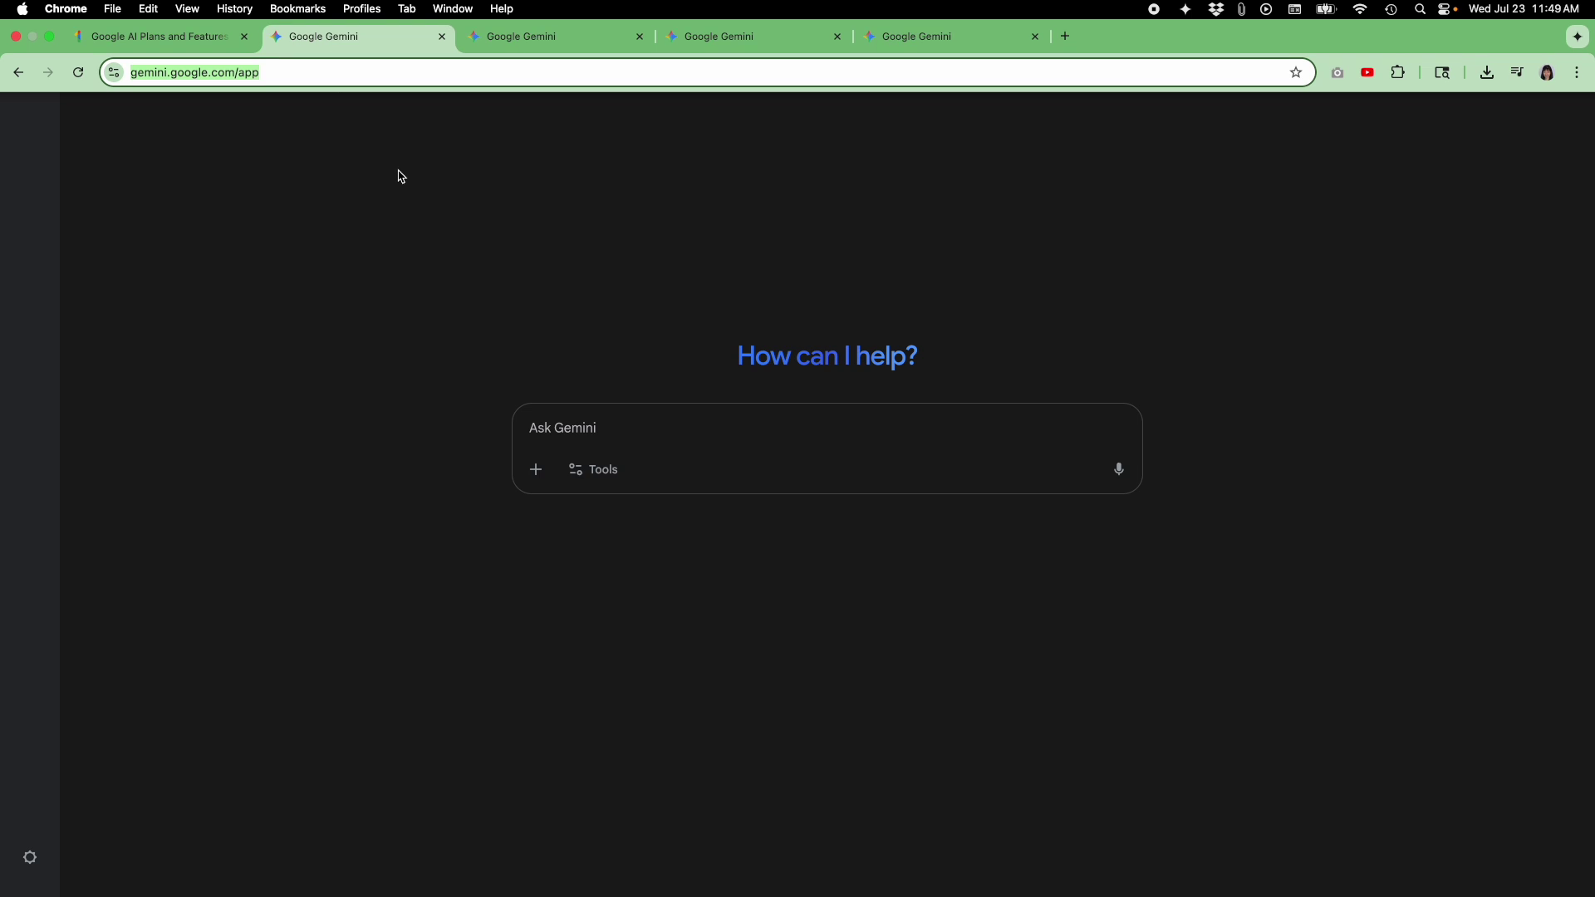
pyautogui.press('ctrl+super+f')
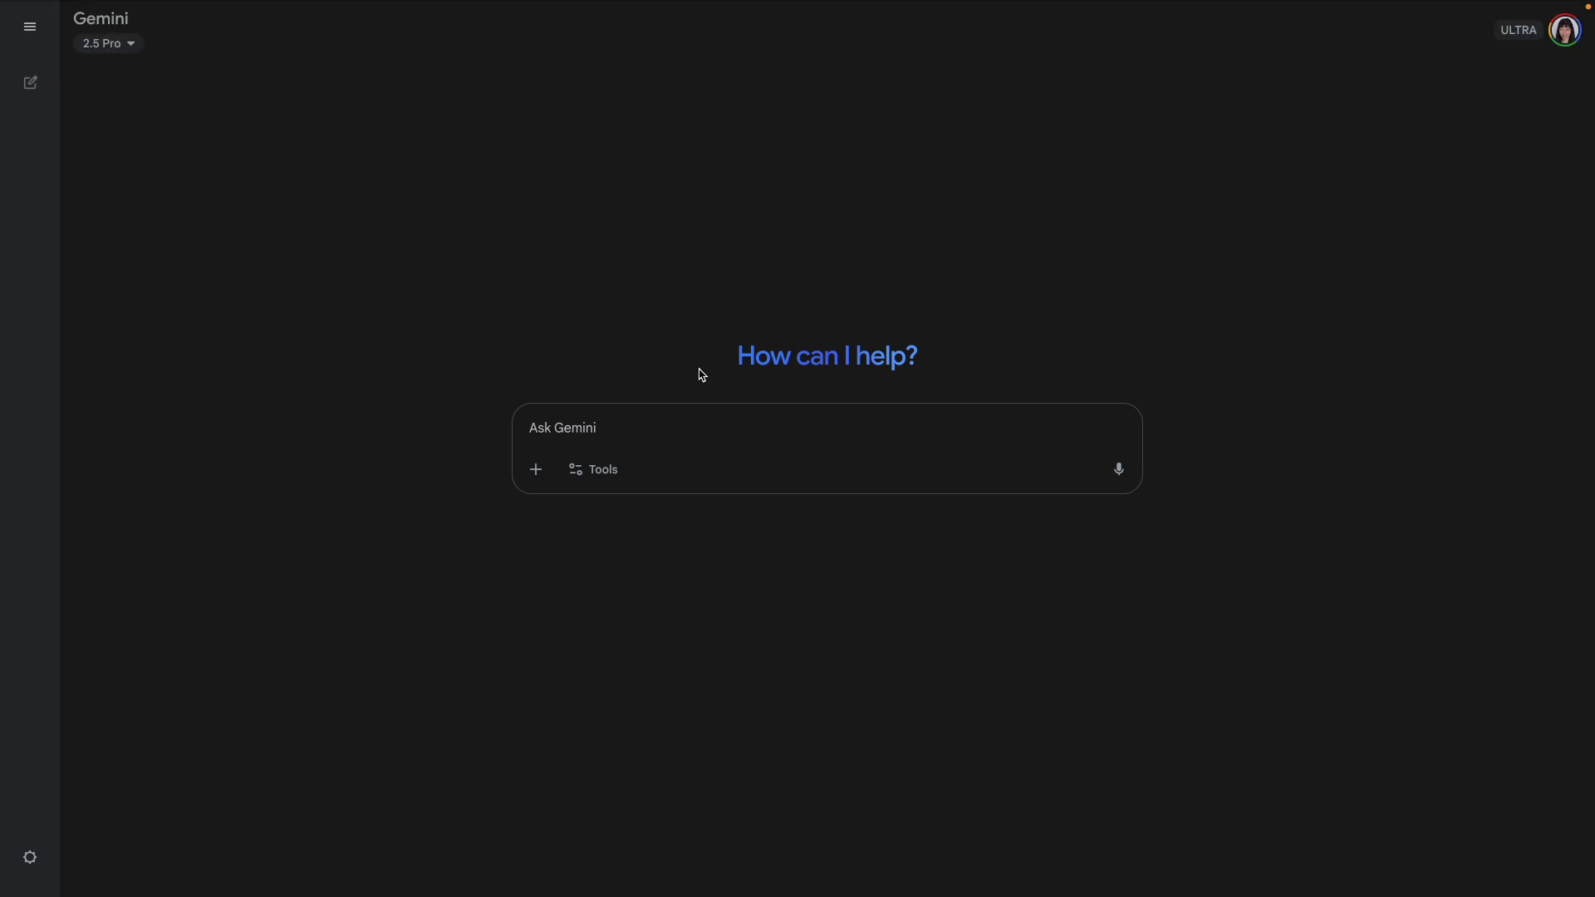
pyautogui.click(602, 468)
pyautogui.click(619, 614)
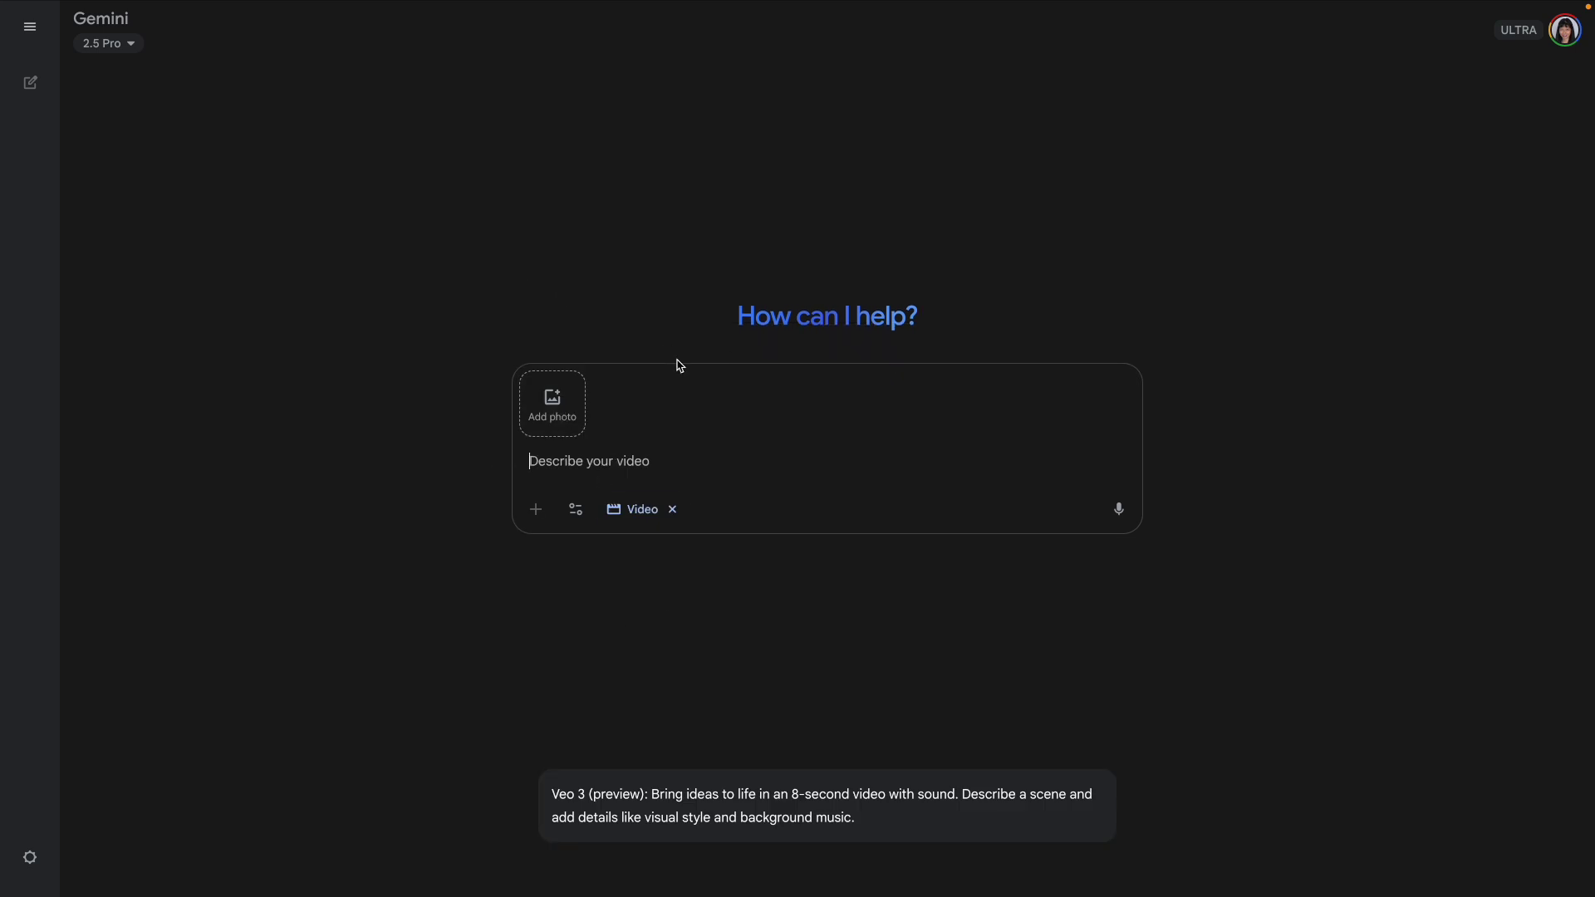
# Attach the photo of the author at her book-covered table and start the video description
pyautogui.click(534, 410)
pyautogui.doubleClick(416, 276)
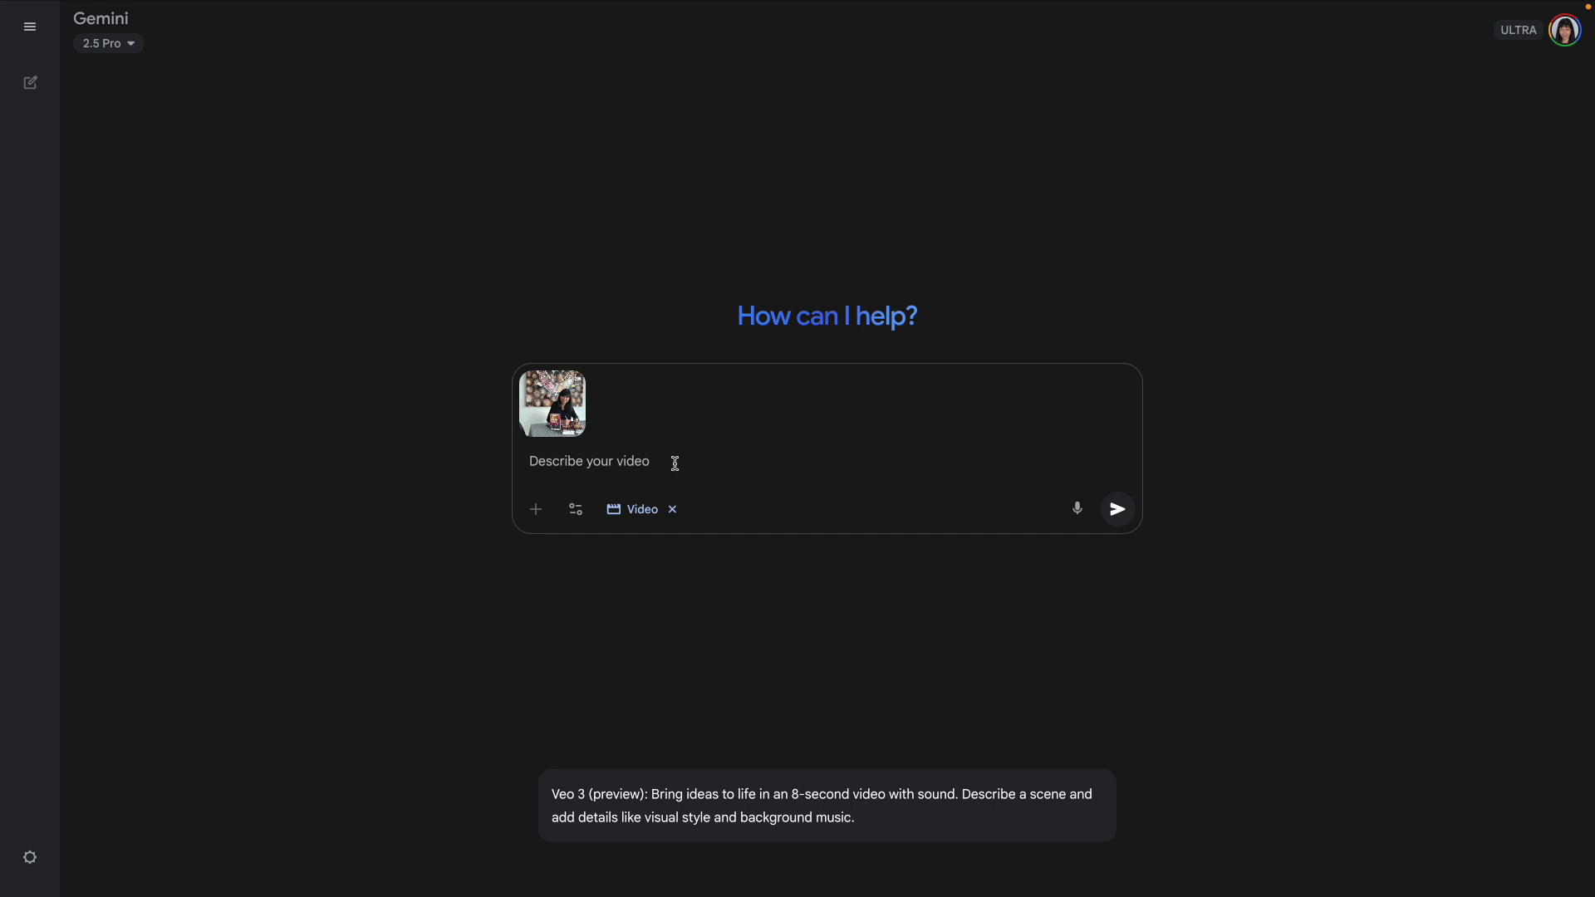
pyautogui.click(677, 457)
# In a new chat, paste a request for help writing a Veo 3 book-signing video prompt
pyautogui.hotkey('ctrl', 'shift', 'o')
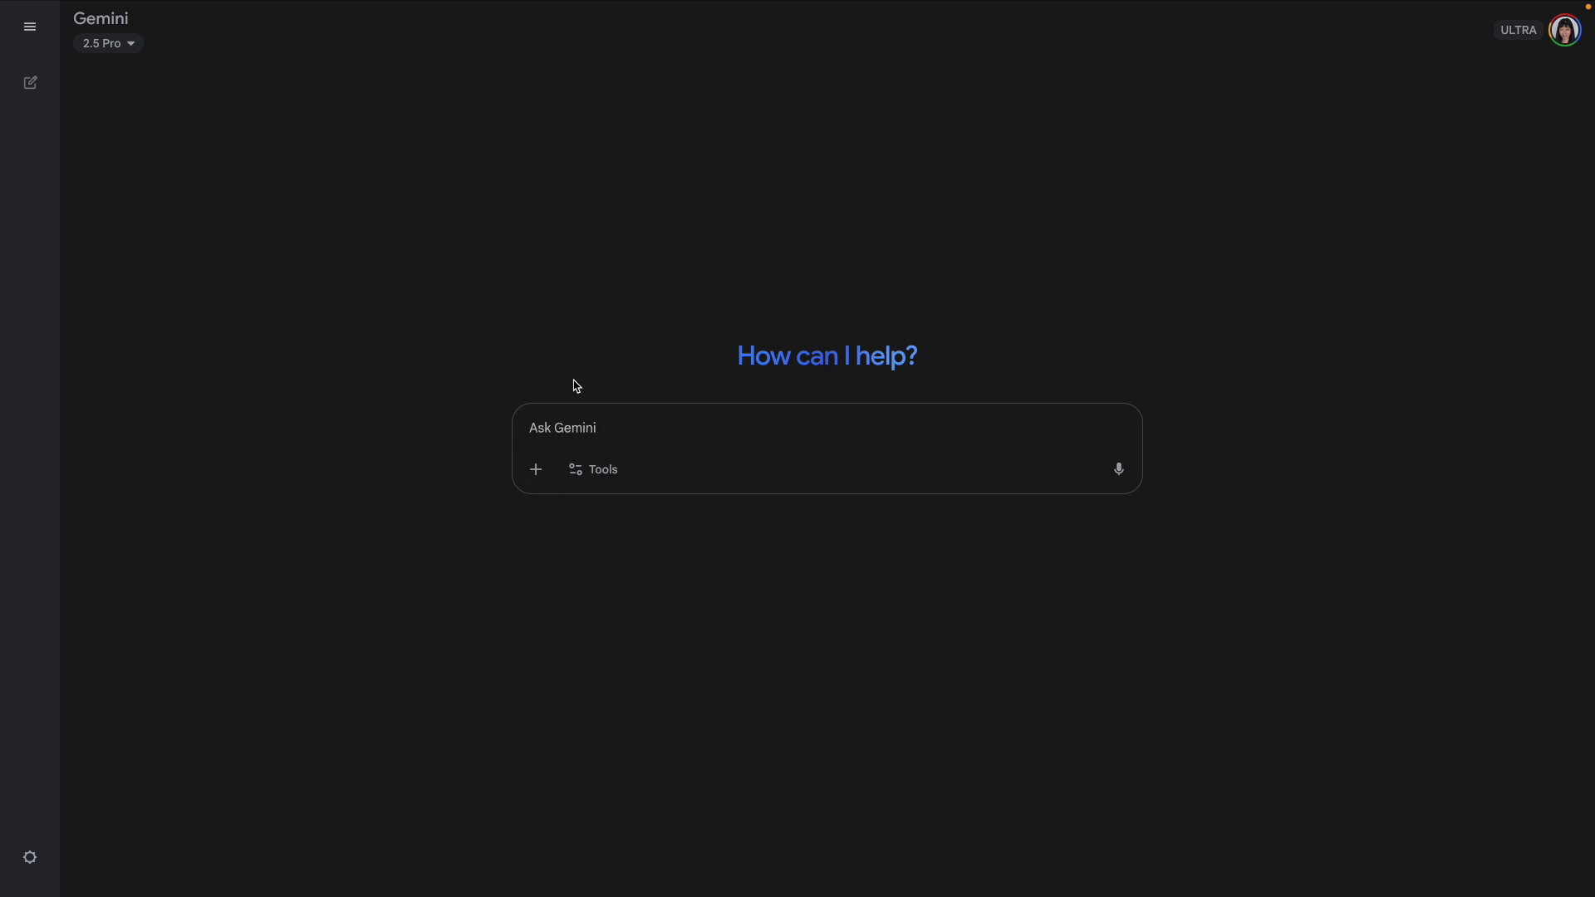
pyautogui.write('hey I want to make a video with Veo 3 - help me craft a prompt to show me at a book signing in a book store with a large crowd standing in line to wait for me to sign their book. Also, I will thank my readers for supporting me. I will provide a photo of myself and my book')
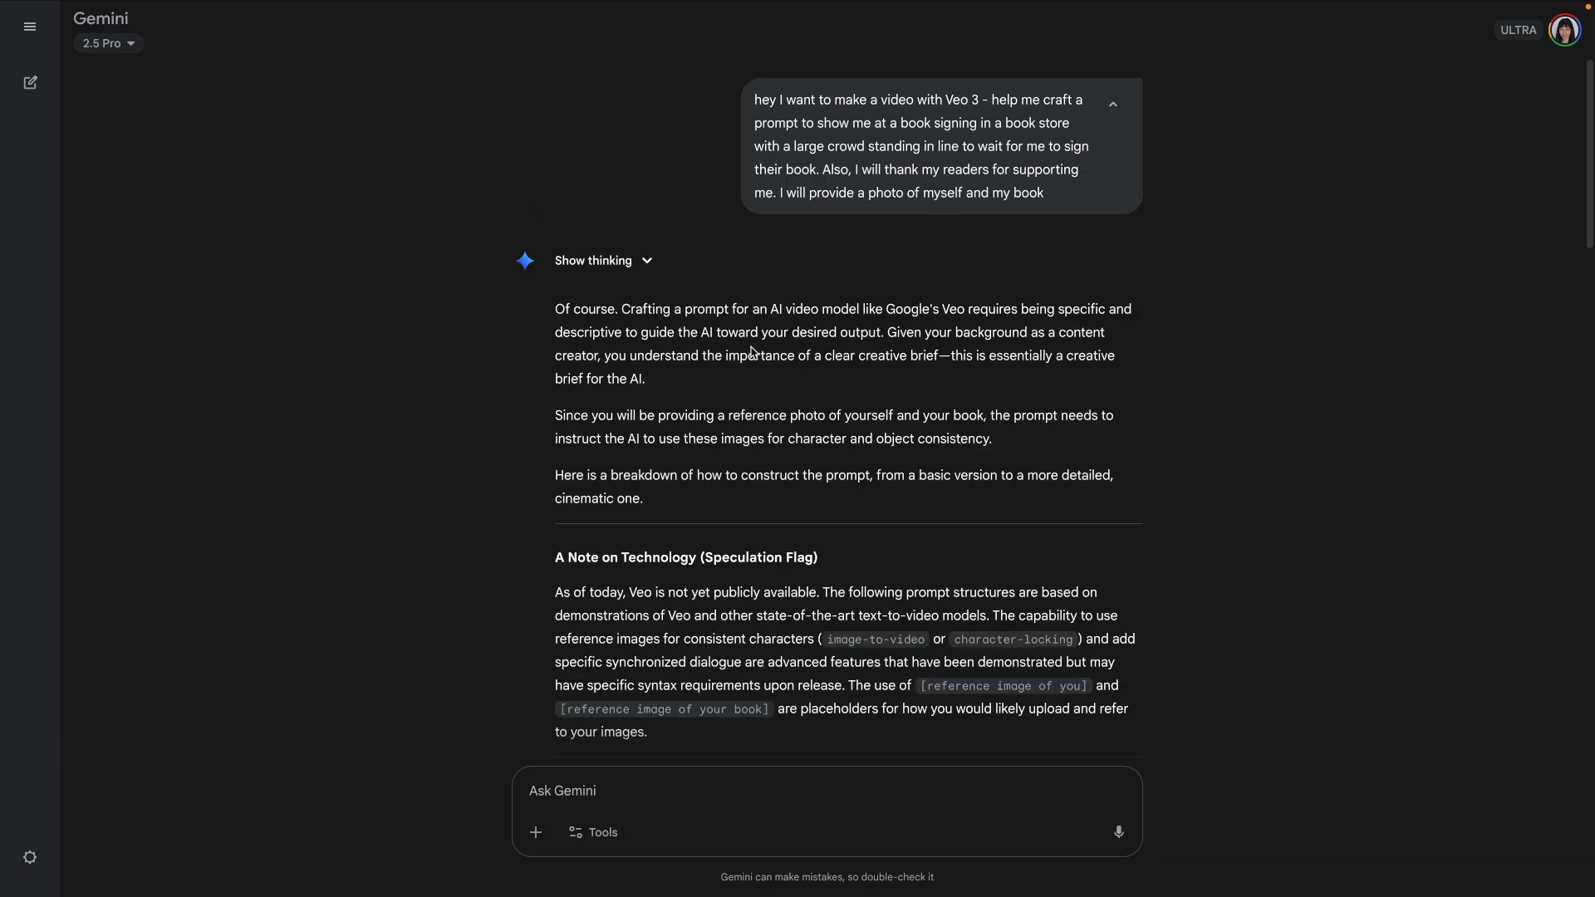
# Read through the three suggested prompts, marking Option 3's 15-second length
pyautogui.scroll(-2, 752, 347)
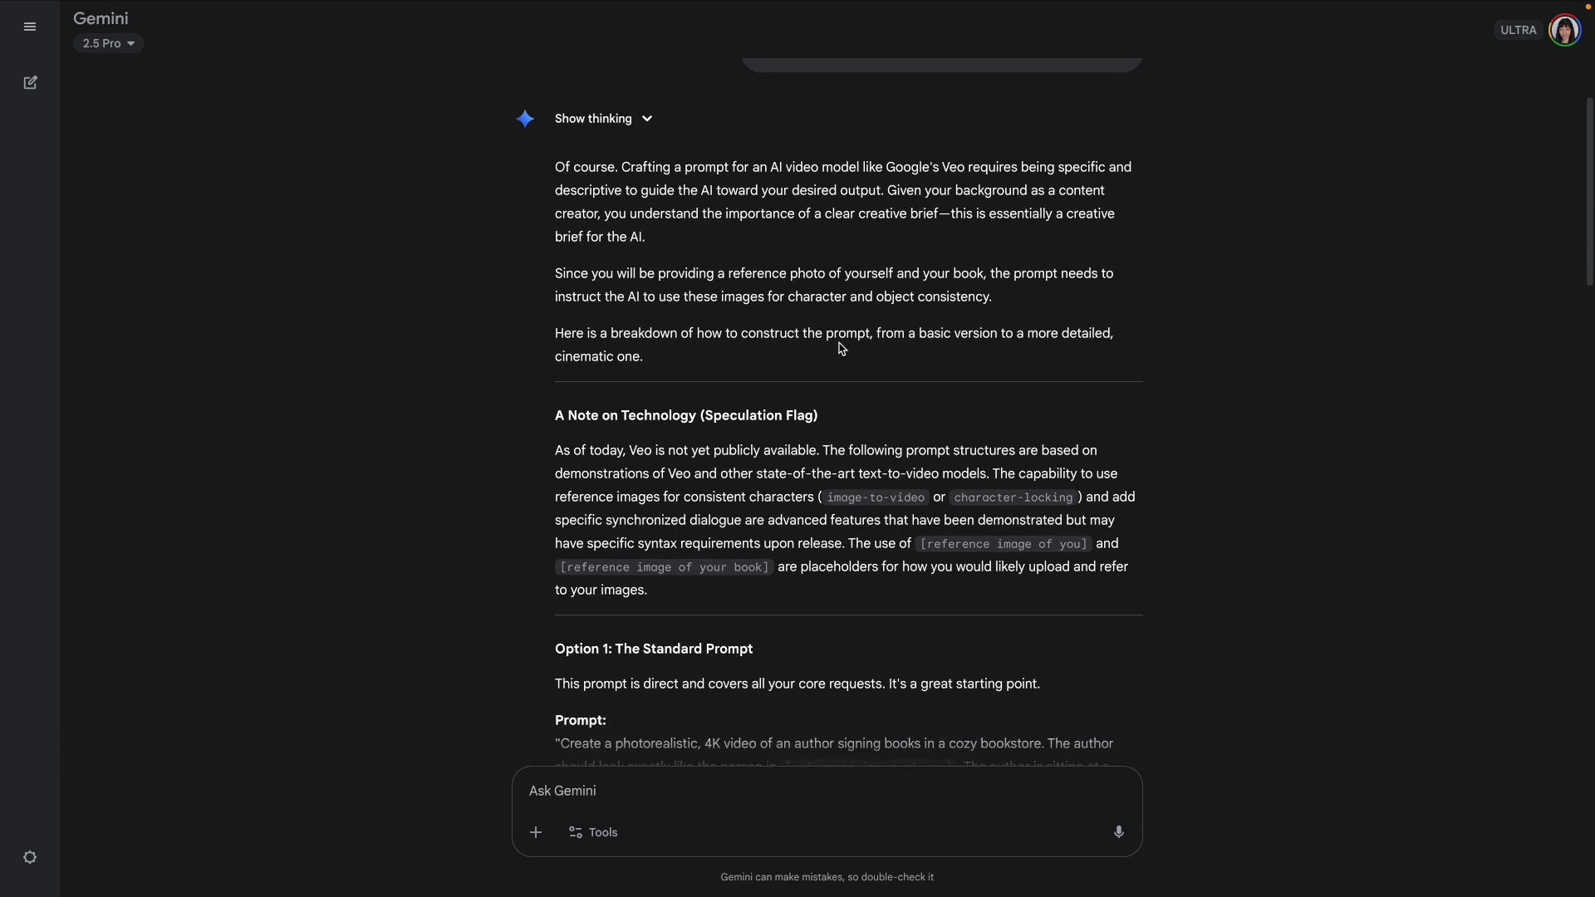
pyautogui.scroll(-1, 839, 347)
pyautogui.scroll(-3, 838, 443)
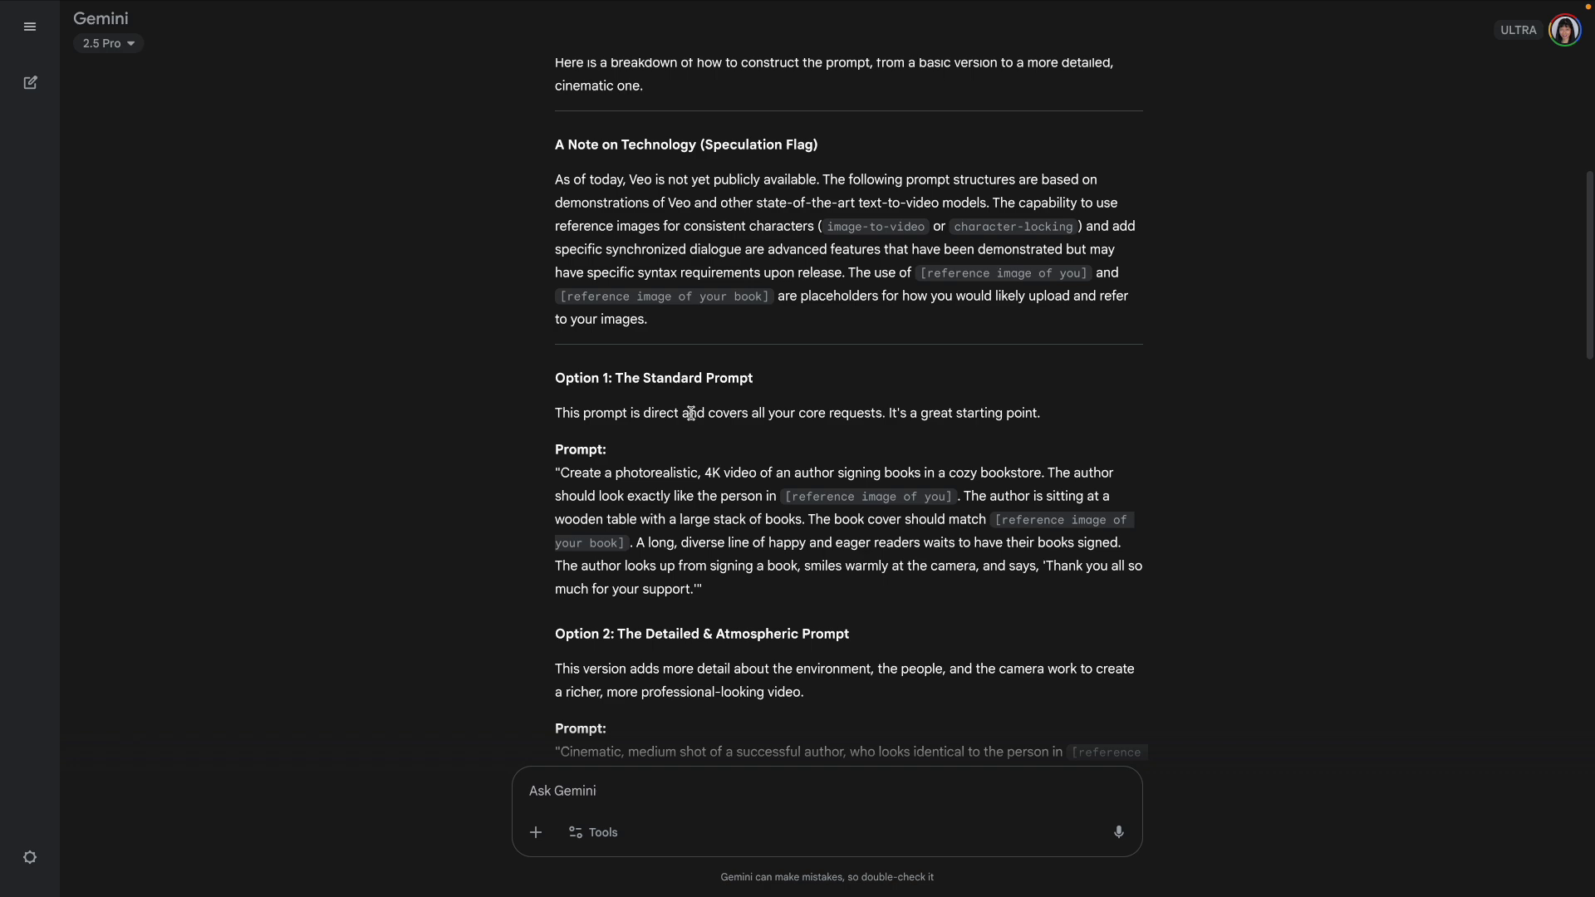
pyautogui.scroll(-4, 906, 410)
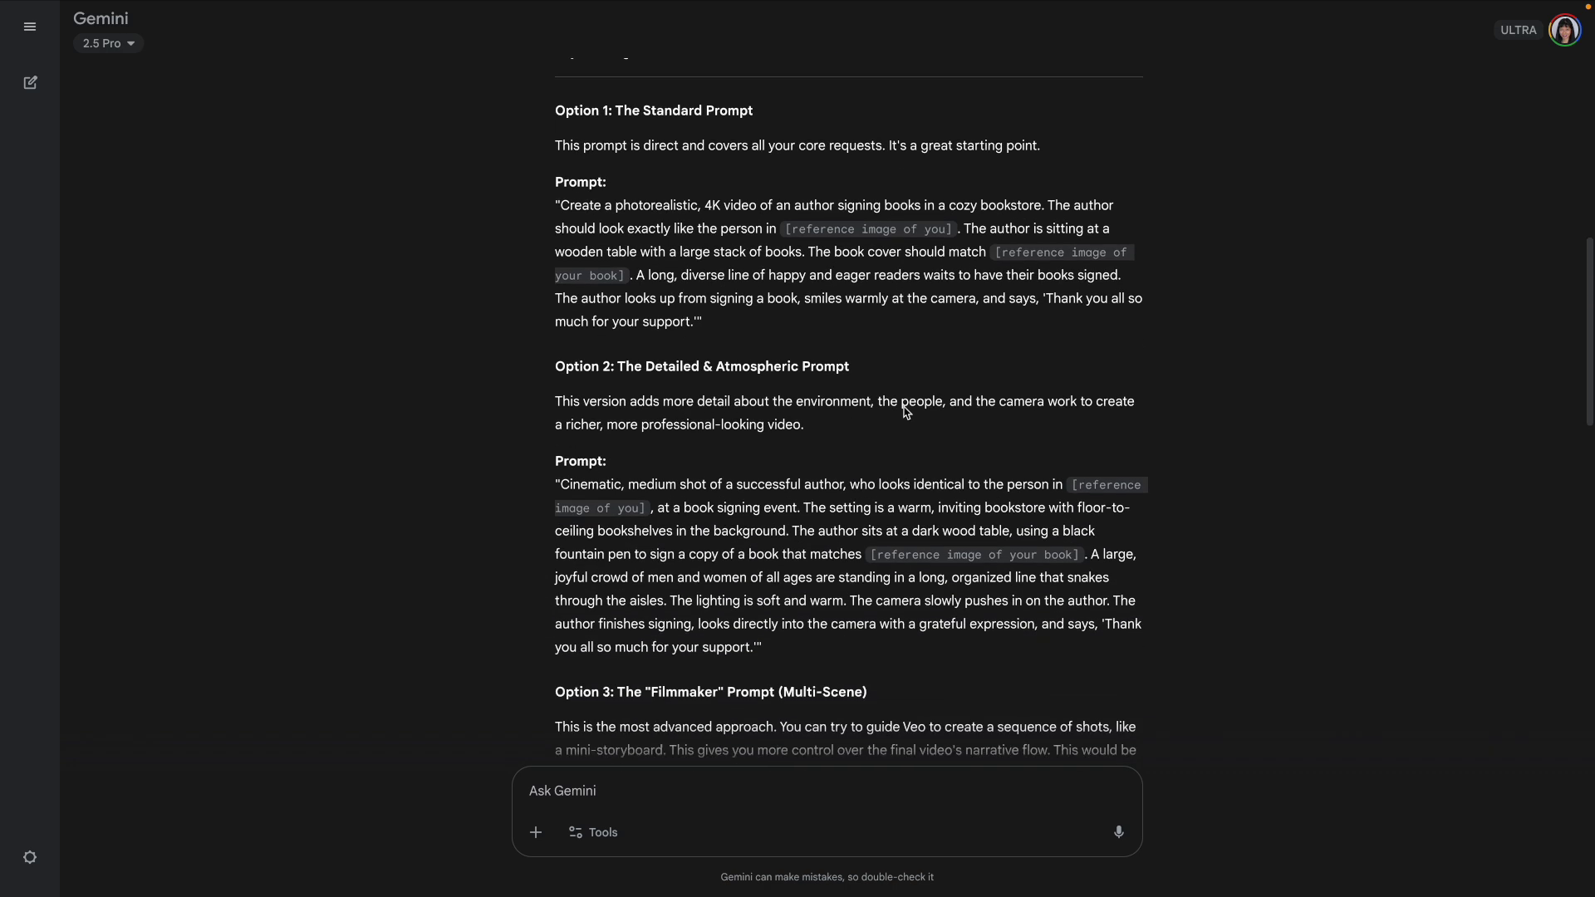
pyautogui.scroll(-2, 905, 411)
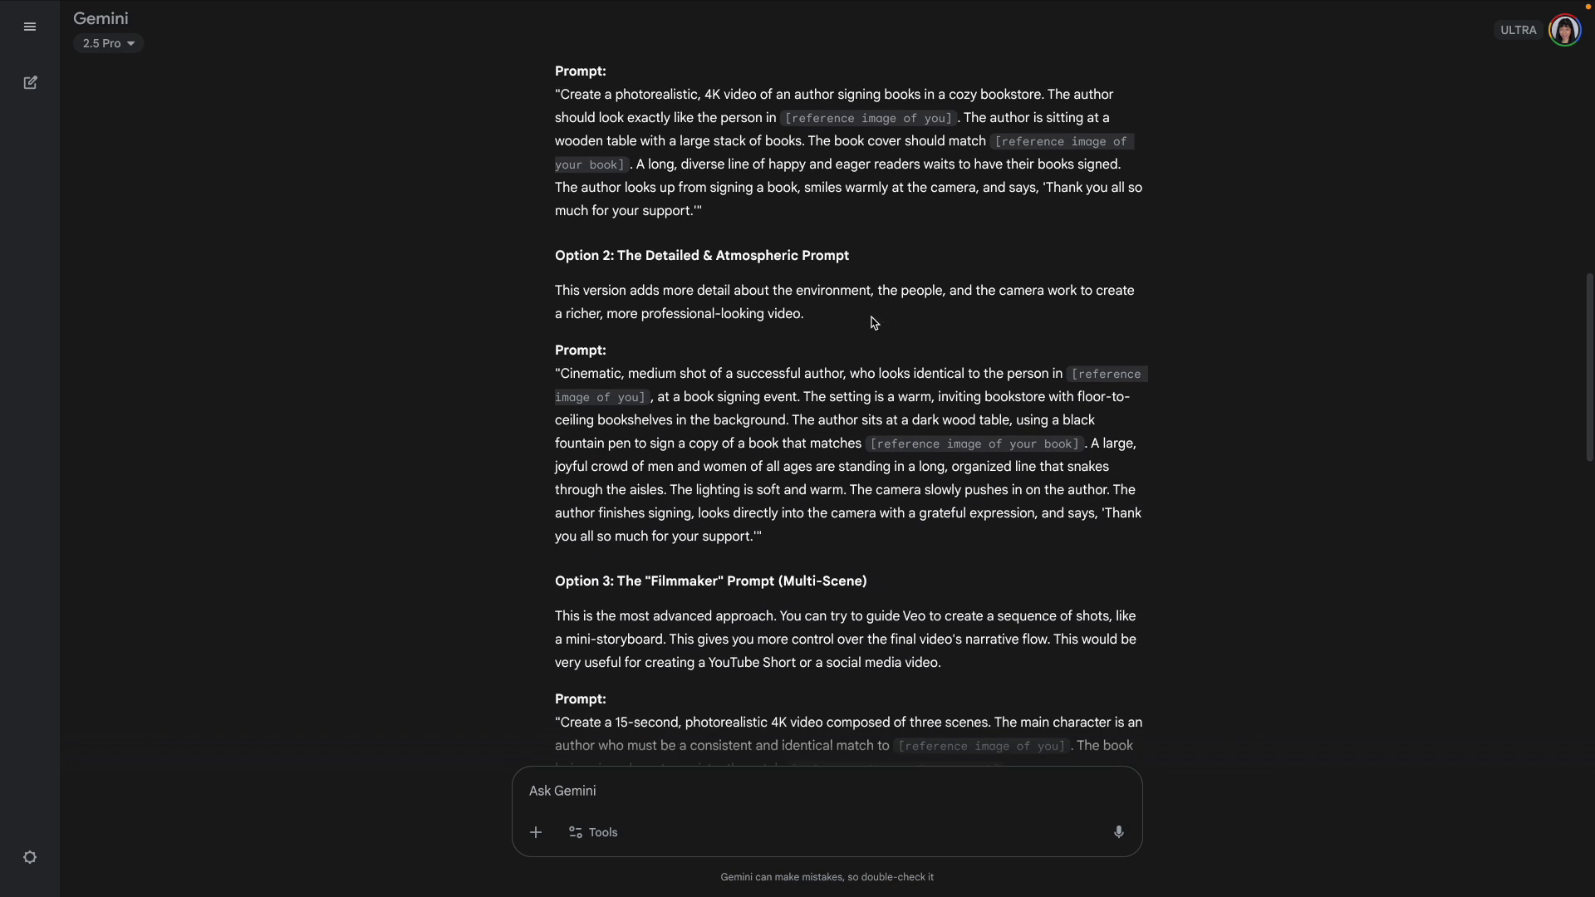
pyautogui.scroll(-4, 870, 413)
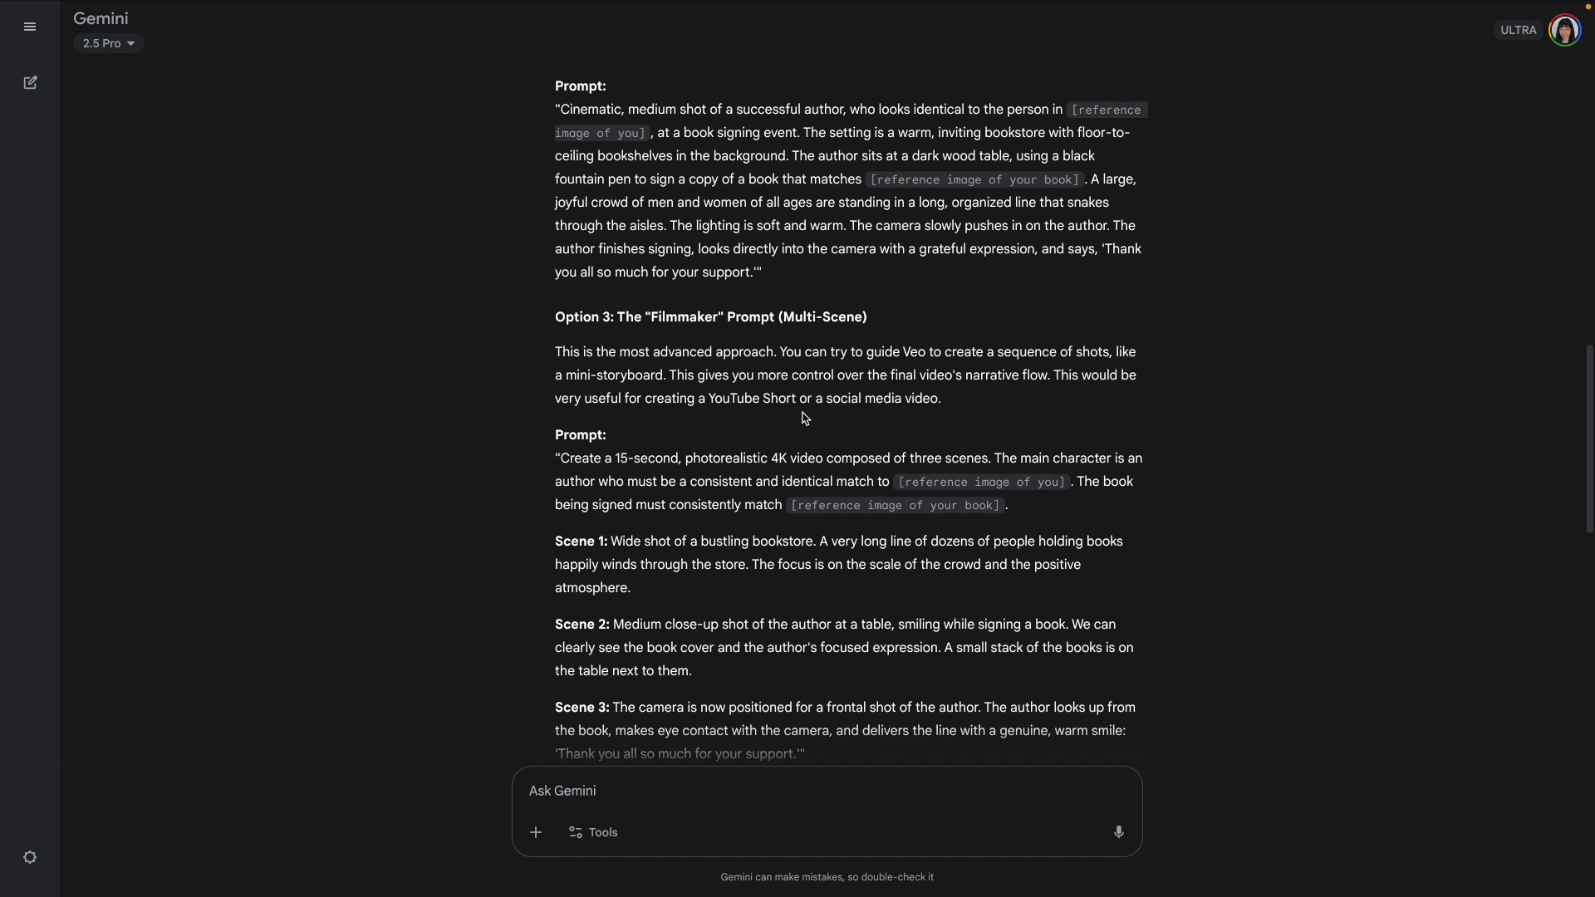
pyautogui.scroll(-1, 805, 407)
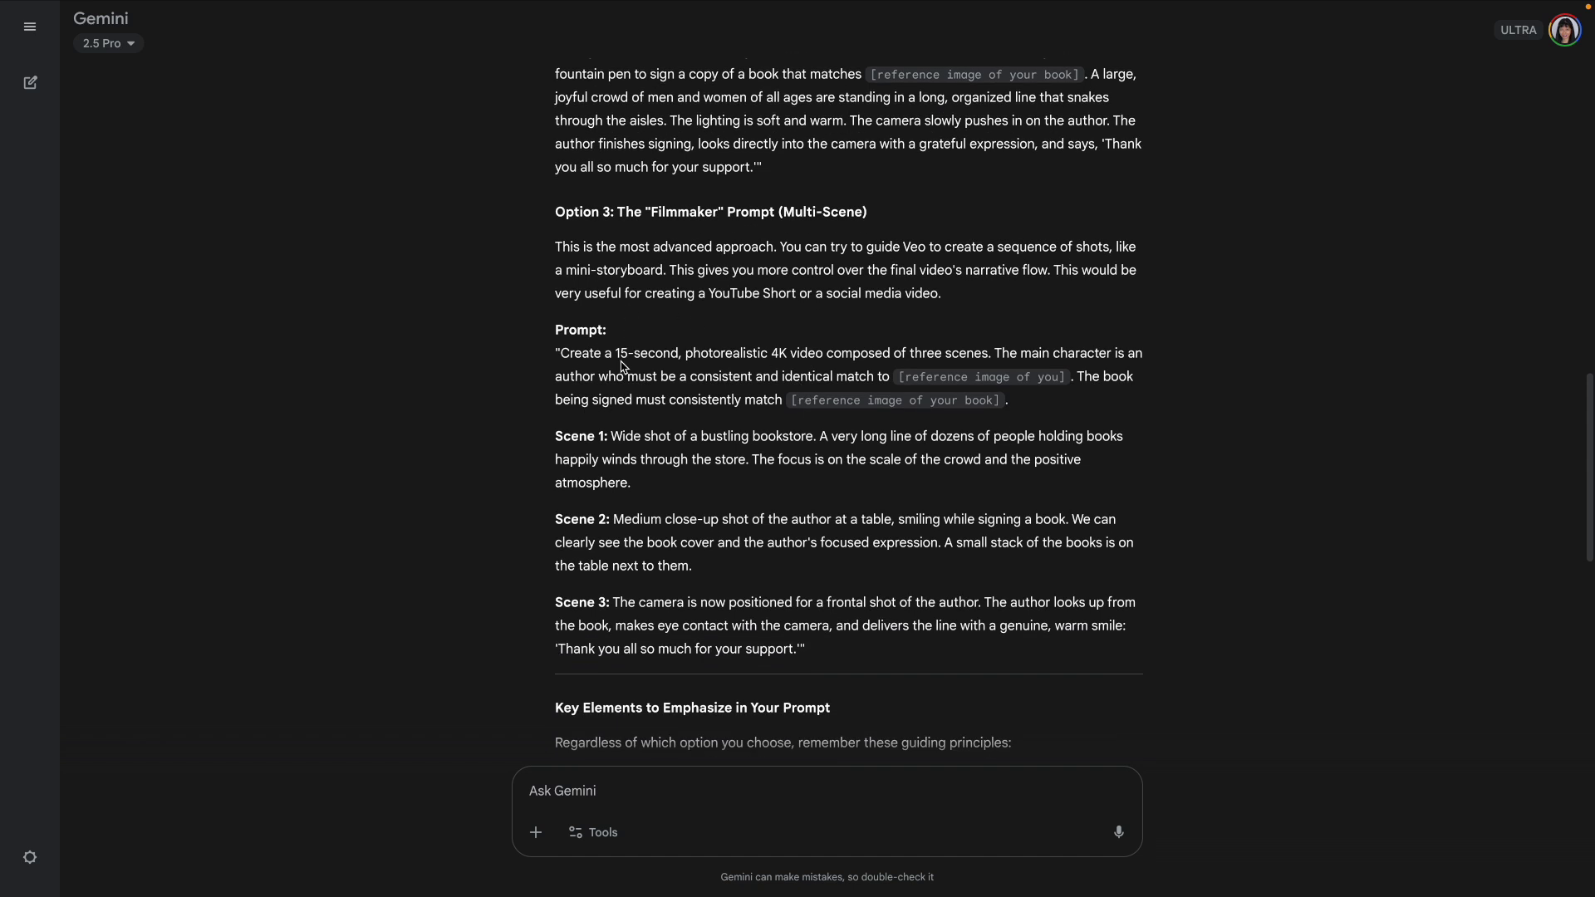
pyautogui.moveTo(616, 352); pyautogui.dragTo(628, 355)
# Select the Option 1 Standard Prompt text for copying
pyautogui.scroll(1, 876, 327)
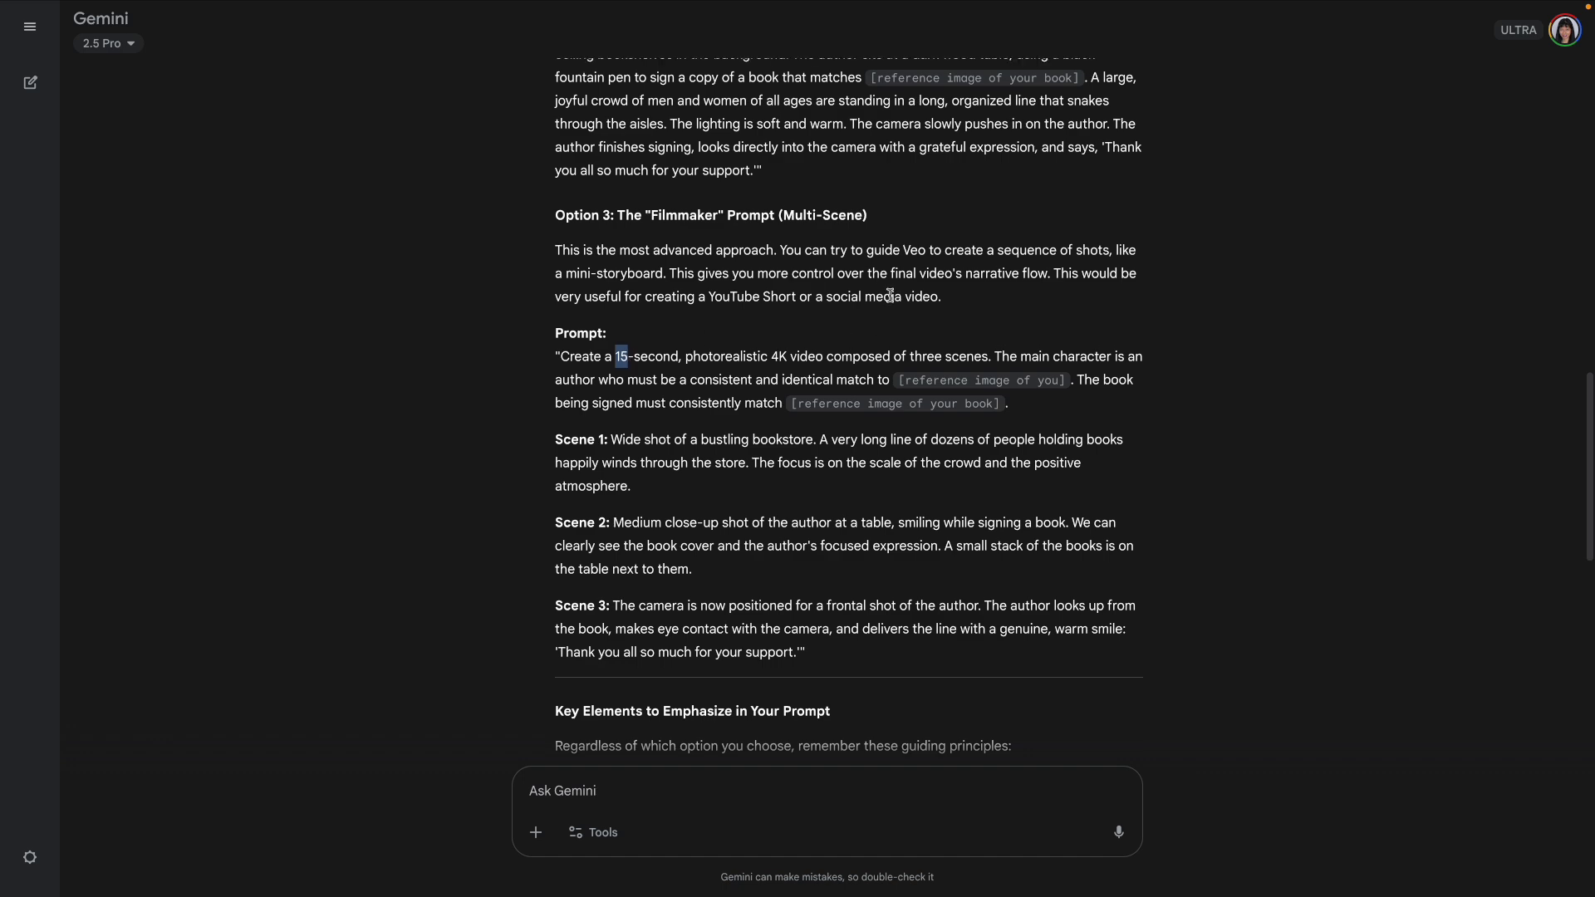
pyautogui.scroll(5, 890, 296)
pyautogui.scroll(2, 881, 293)
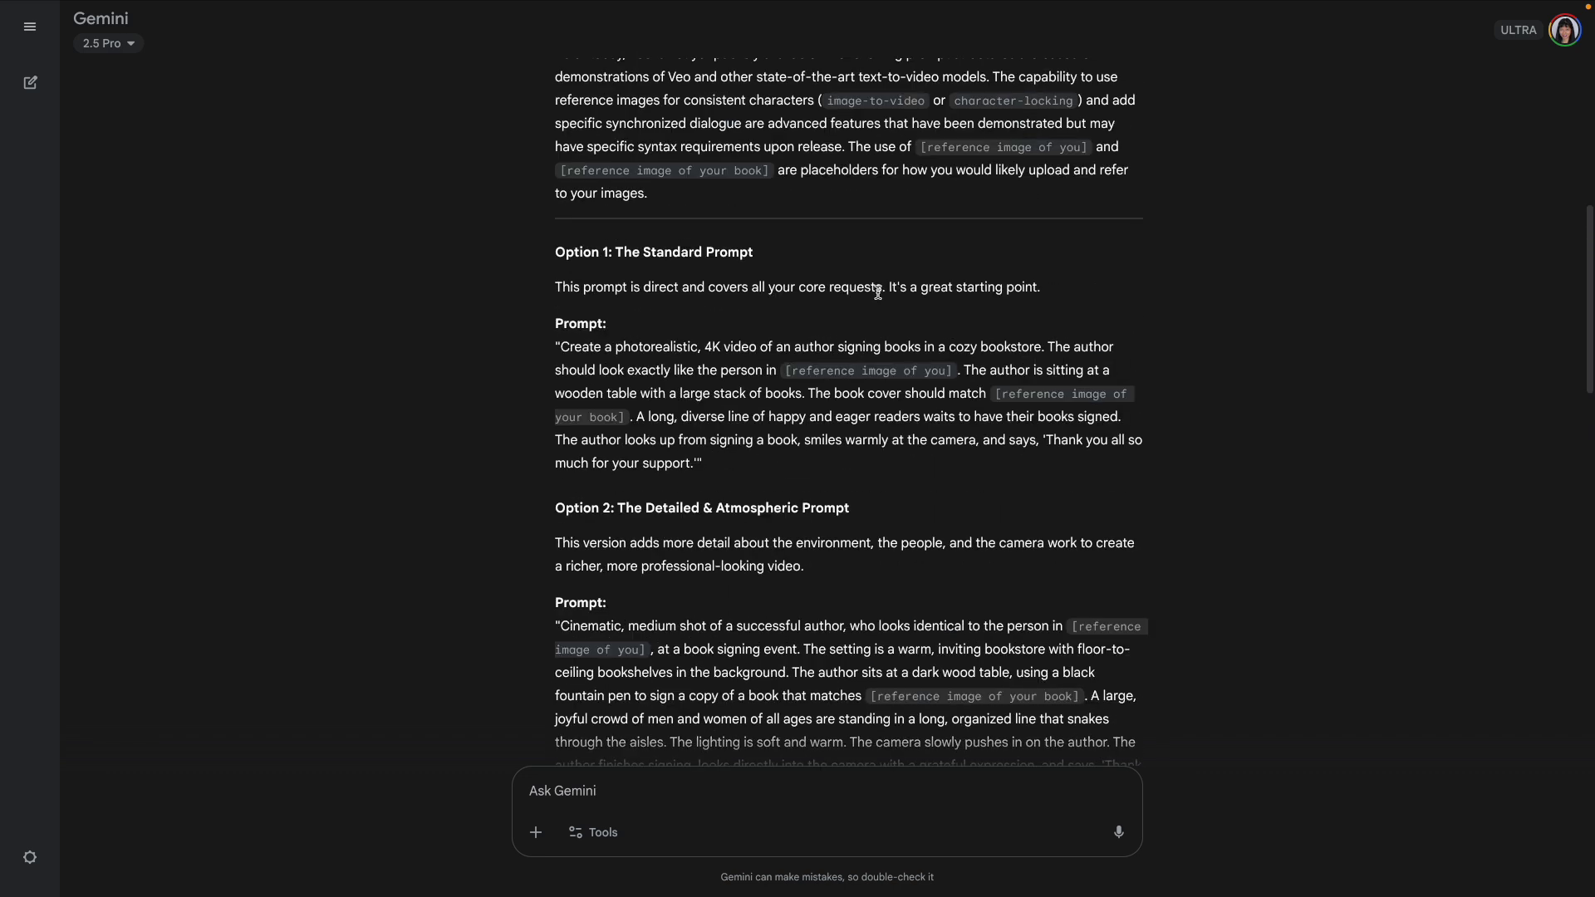
pyautogui.moveTo(558, 344)
pyautogui.mouseDown()
pyautogui.moveTo(659, 342)
pyautogui.moveTo(695, 463)
pyautogui.moveTo(559, 392)
pyautogui.moveTo(562, 370)
pyautogui.mouseUp()
# Paste the book-signing prompt into the author-photo chat, adjust its wording, and submit it
pyautogui.click(698, 460)
pyautogui.click(836, 367)
pyautogui.hotkey('ctrl', 'Tab')
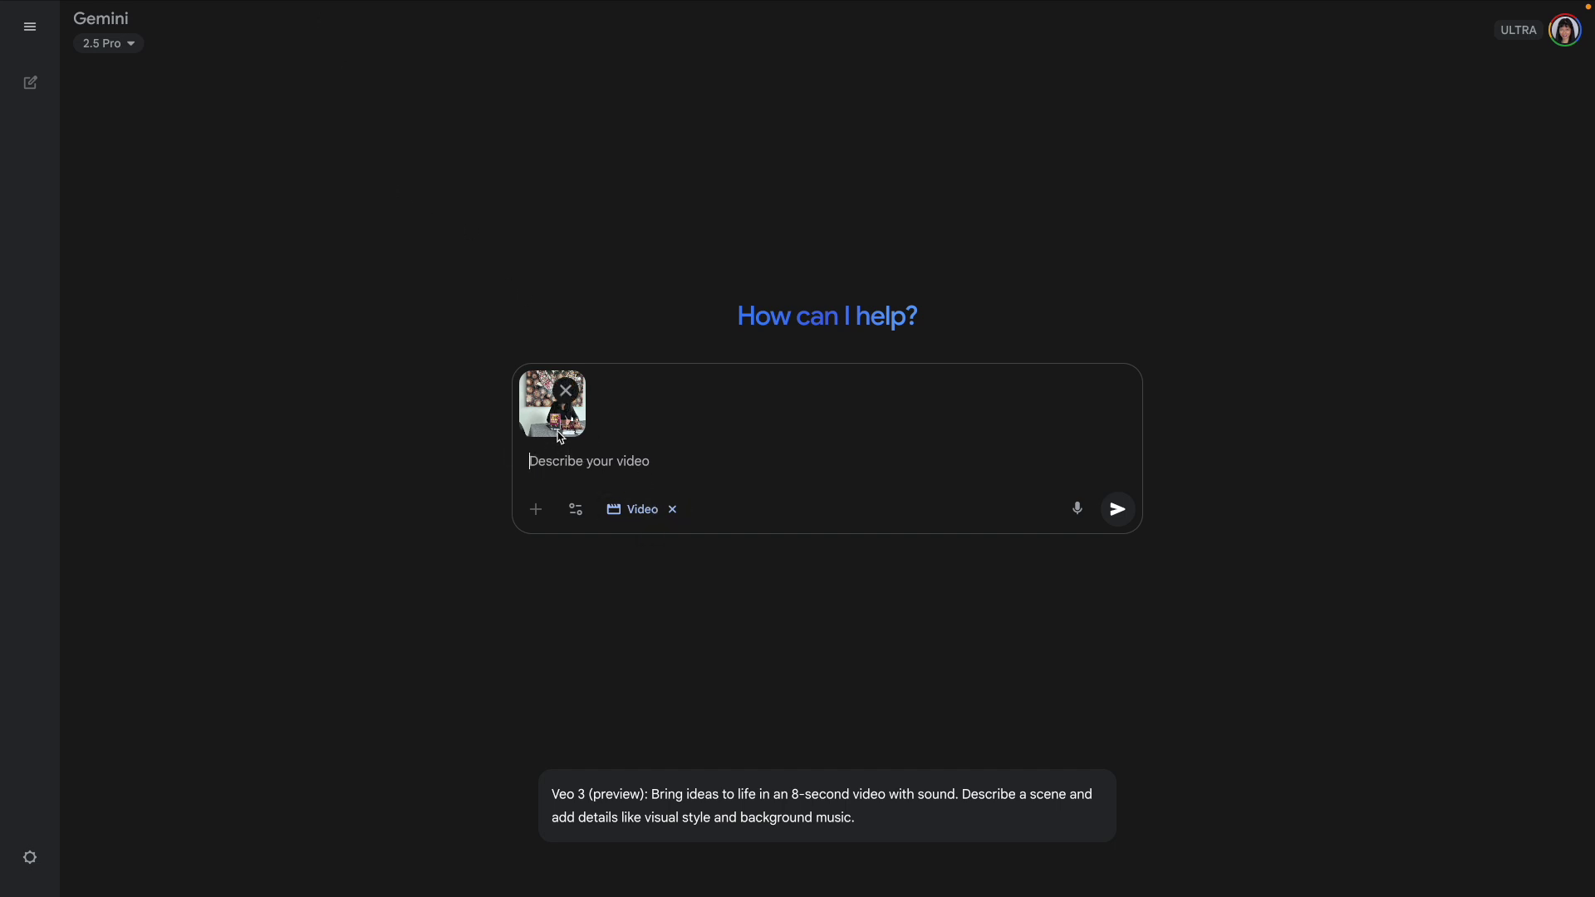
pyautogui.write('Create a photorealistic, 4K video of an author (me in the photo) signing books in a cozy bookstore. The author should look exactly like the person in the photo. The author is sitting at a wooden table with a large stack of books. The book cover should match the photo. A long, diverse line of happy and eager readers waits to have their books signed. The author looks up from signing a book, smiles warmly at the camera, and says, \'Thank you all so much for your support.\'"')
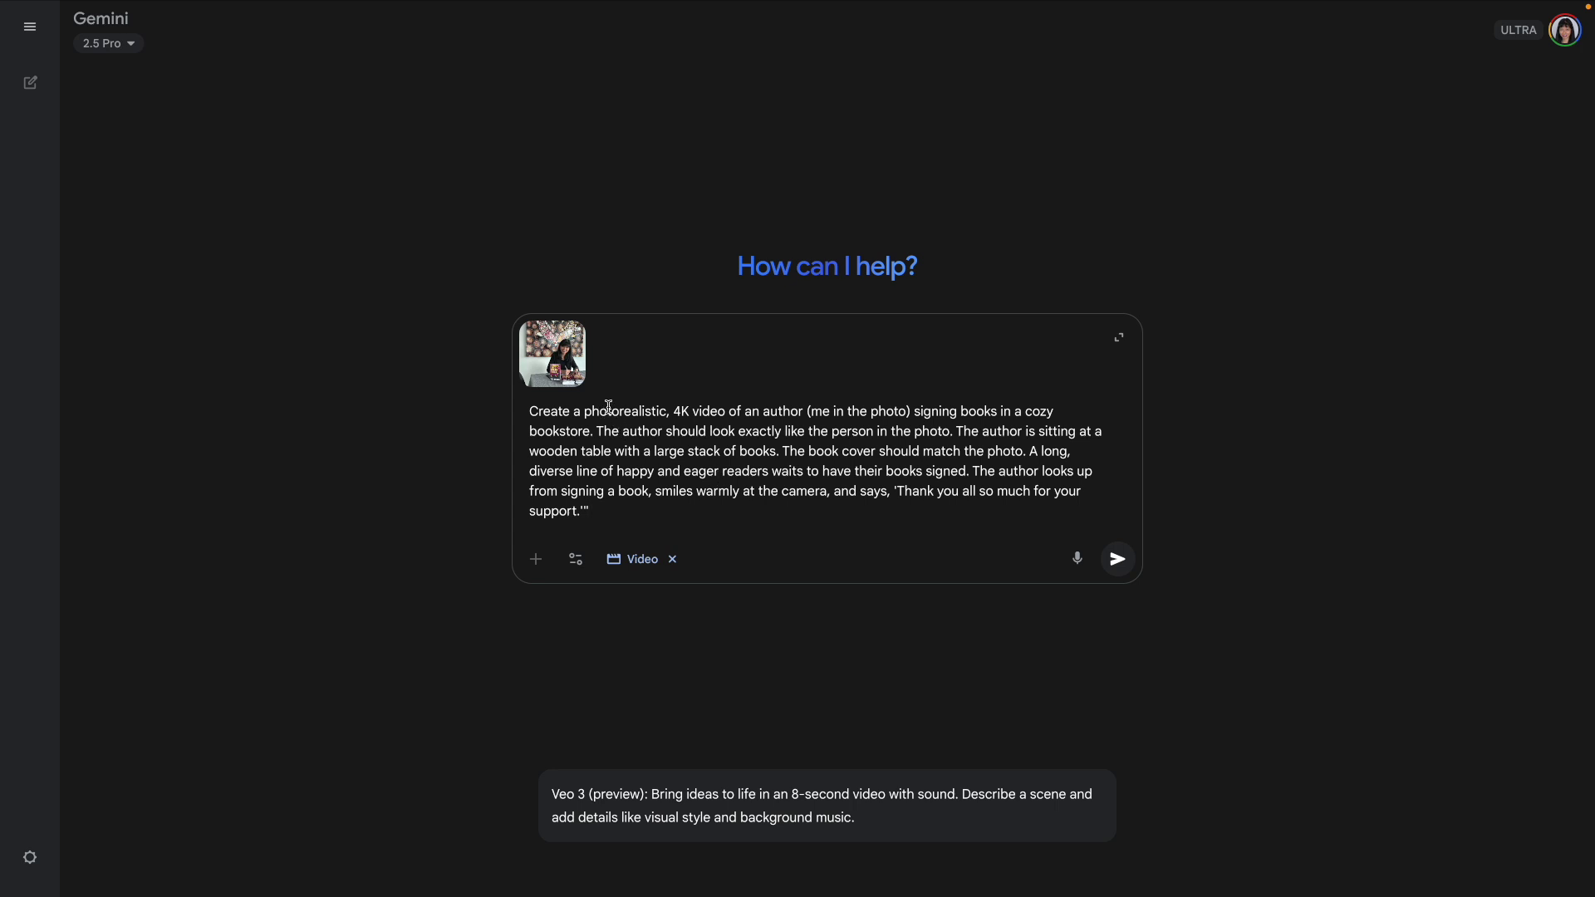
pyautogui.moveTo(844, 411); pyautogui.dragTo(931, 411)
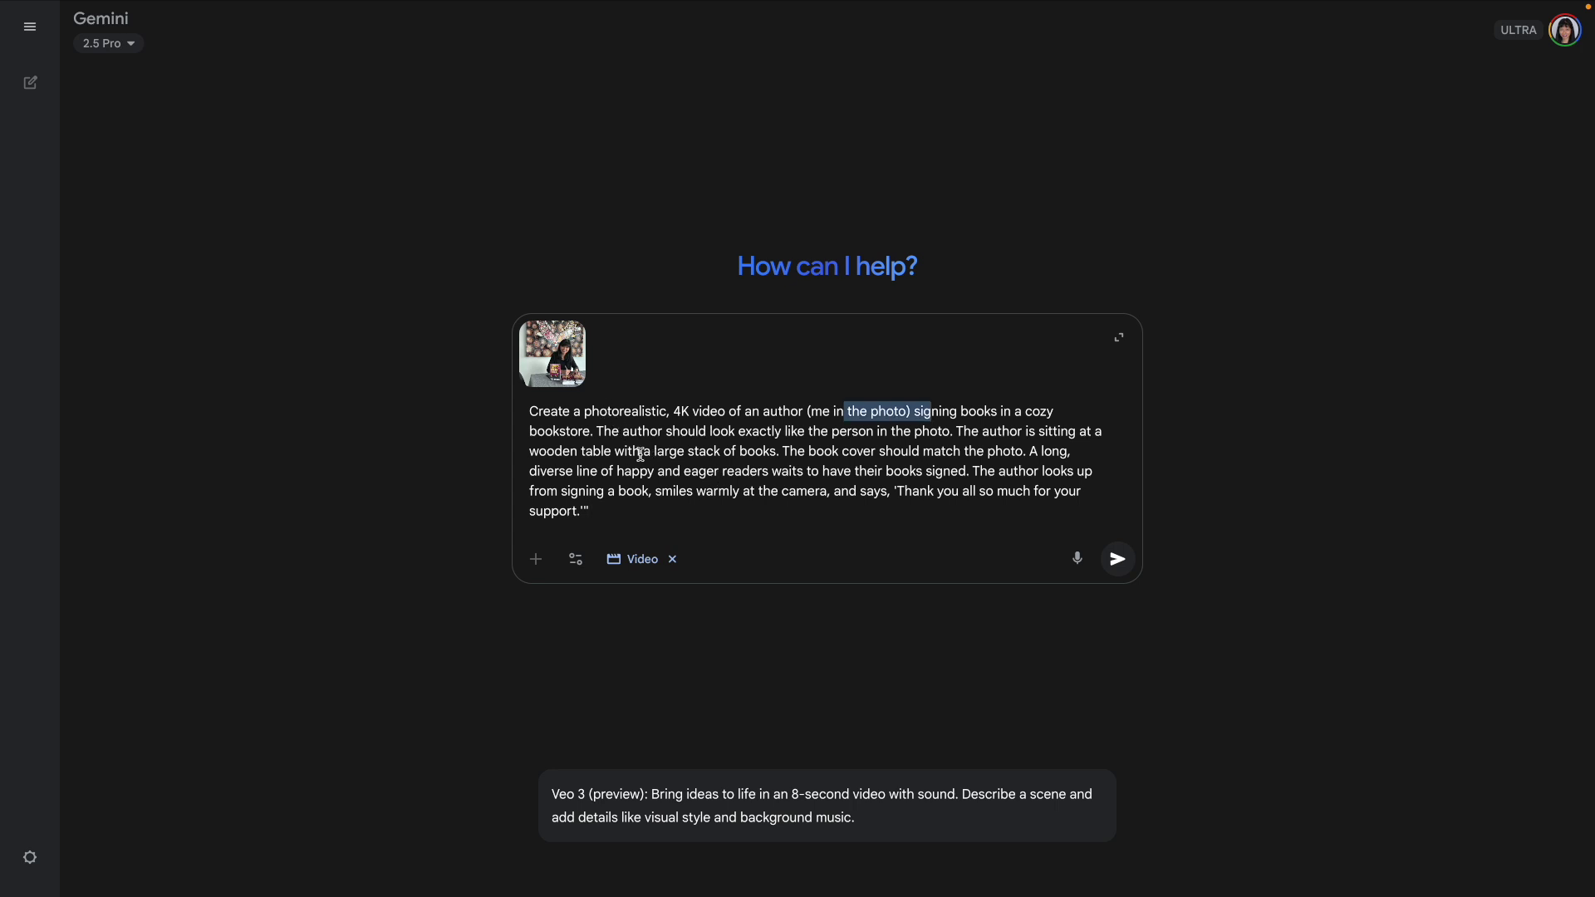
pyautogui.click(1129, 565)
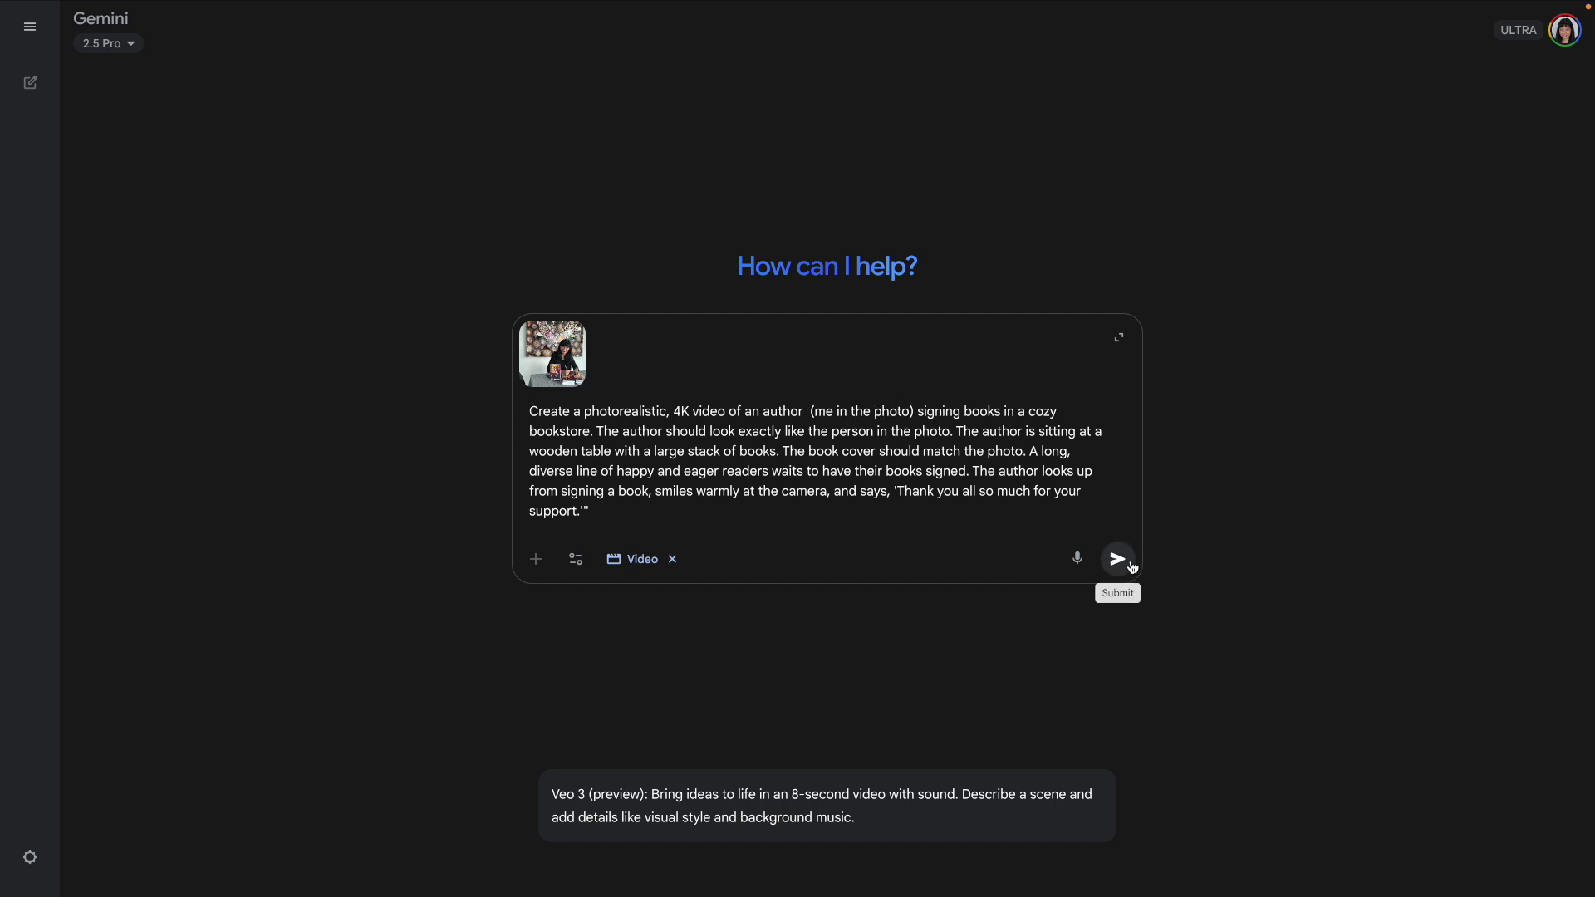
pyautogui.click(1118, 559)
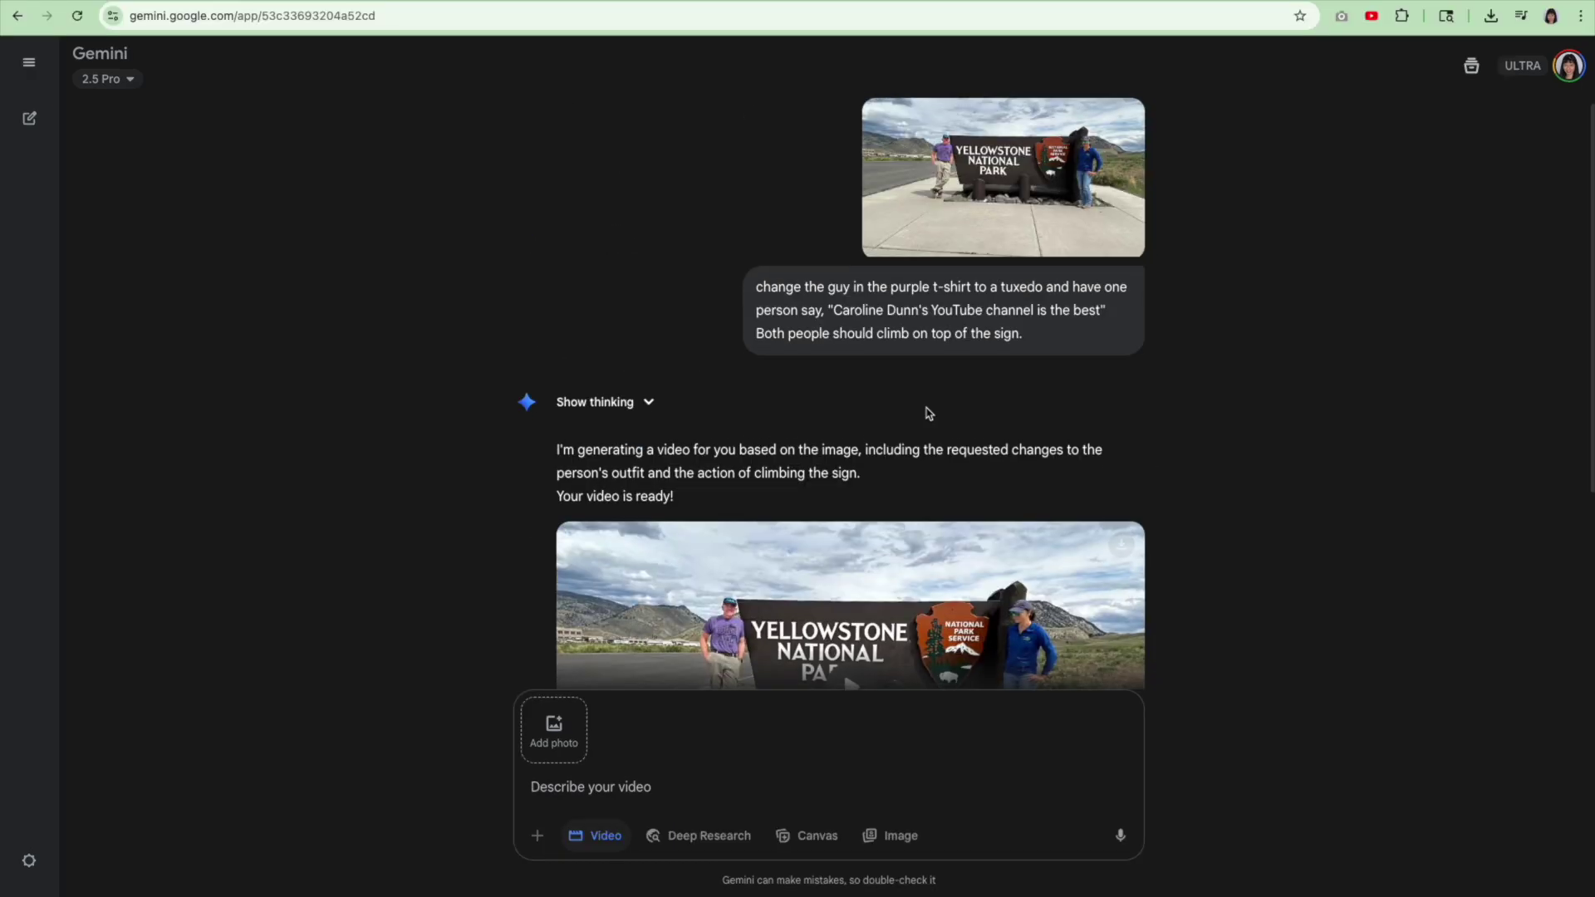
# View the uploaded Yellowstone photo full size and select its prompt text
pyautogui.scroll(4, 925, 413)
pyautogui.click(997, 191)
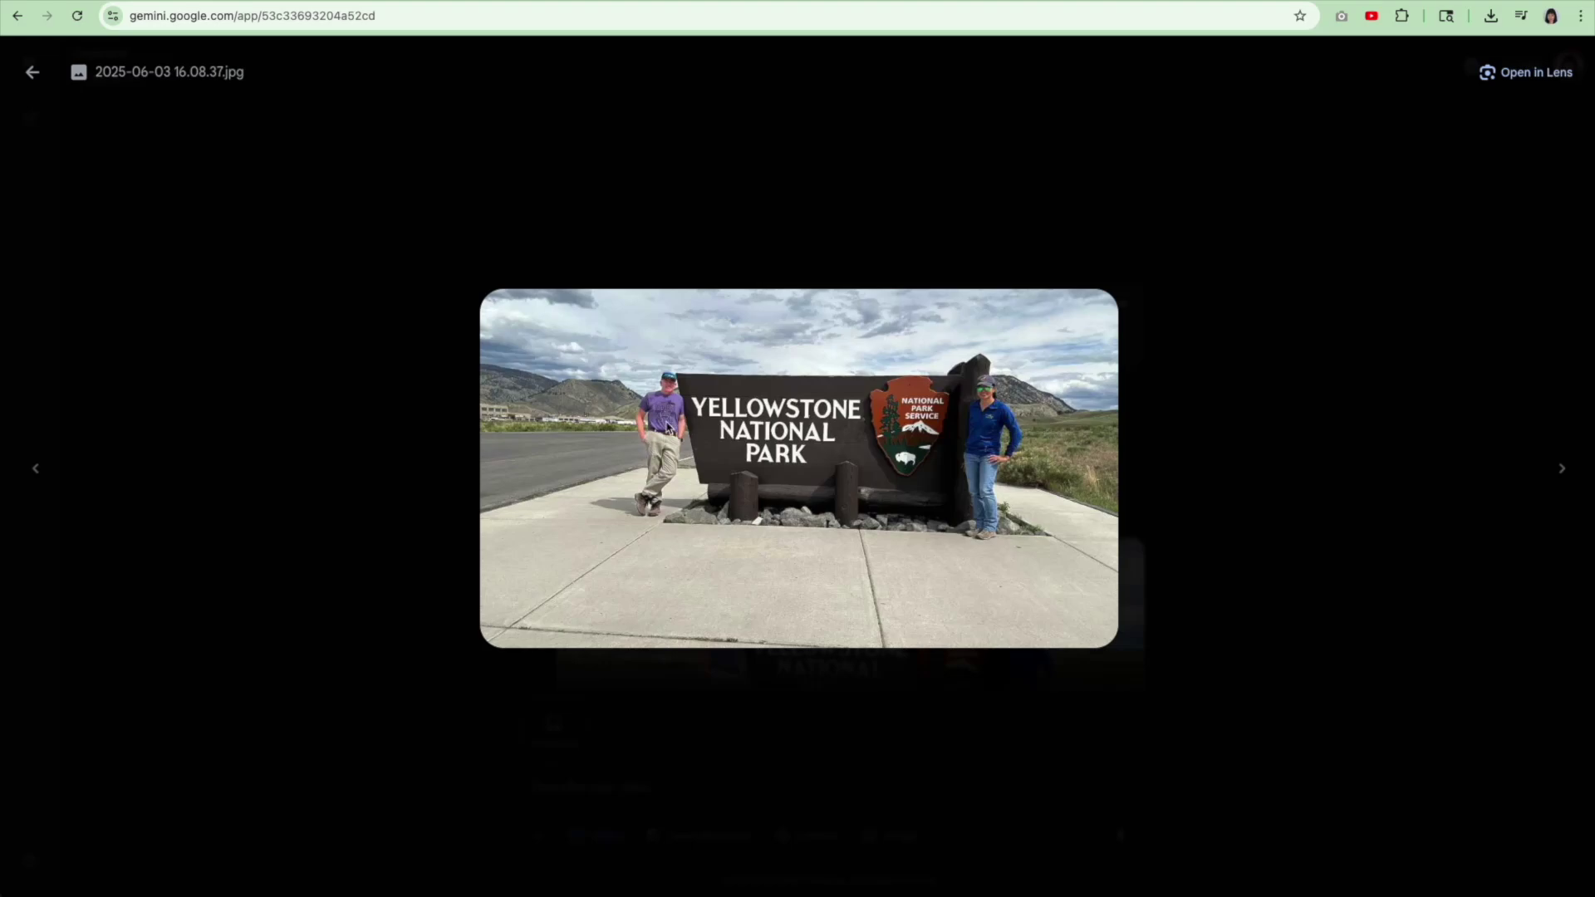
pyautogui.click(31, 72)
pyautogui.tripleClick(814, 324)
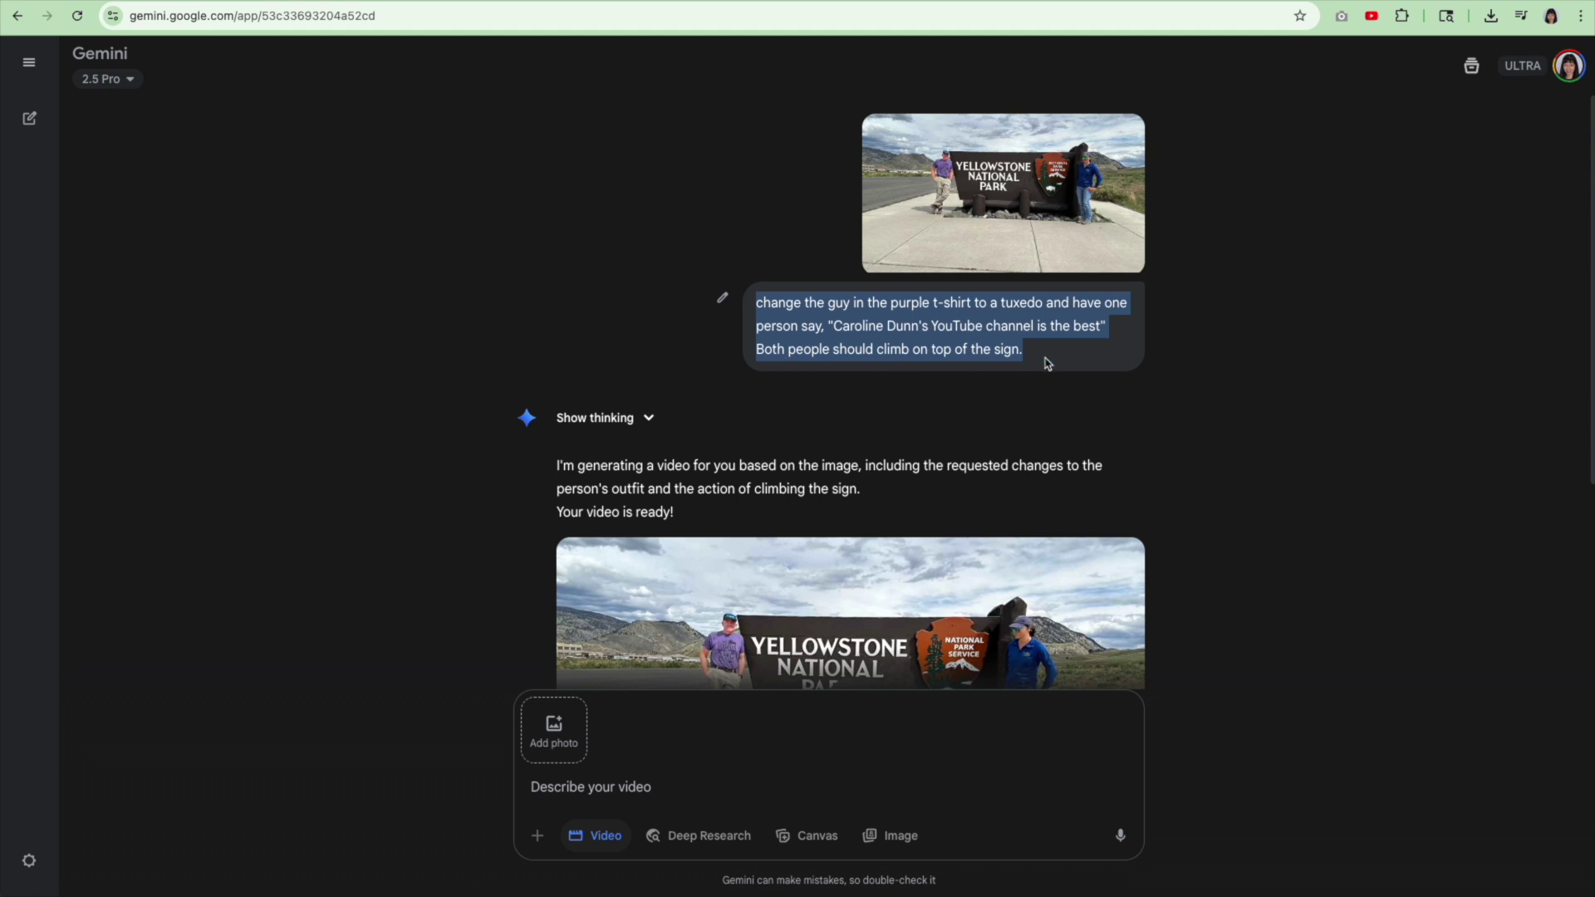
pyautogui.click(998, 414)
# Watch the generated video of the tuxedoed man and woman standing atop the sign
pyautogui.scroll(-1, 998, 414)
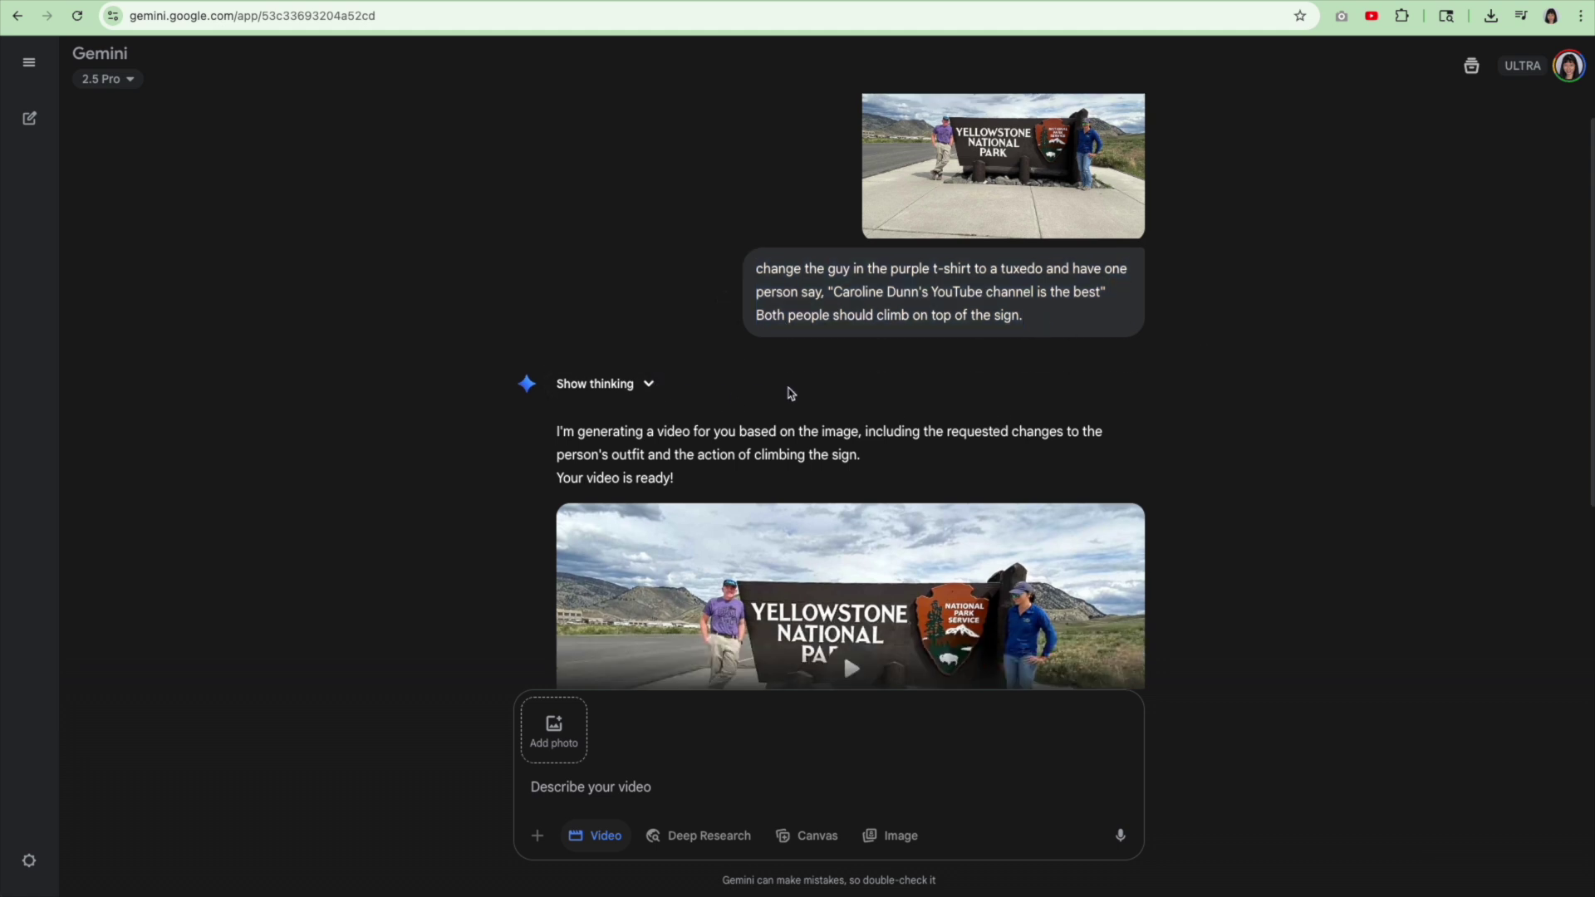
pyautogui.scroll(-2, 828, 394)
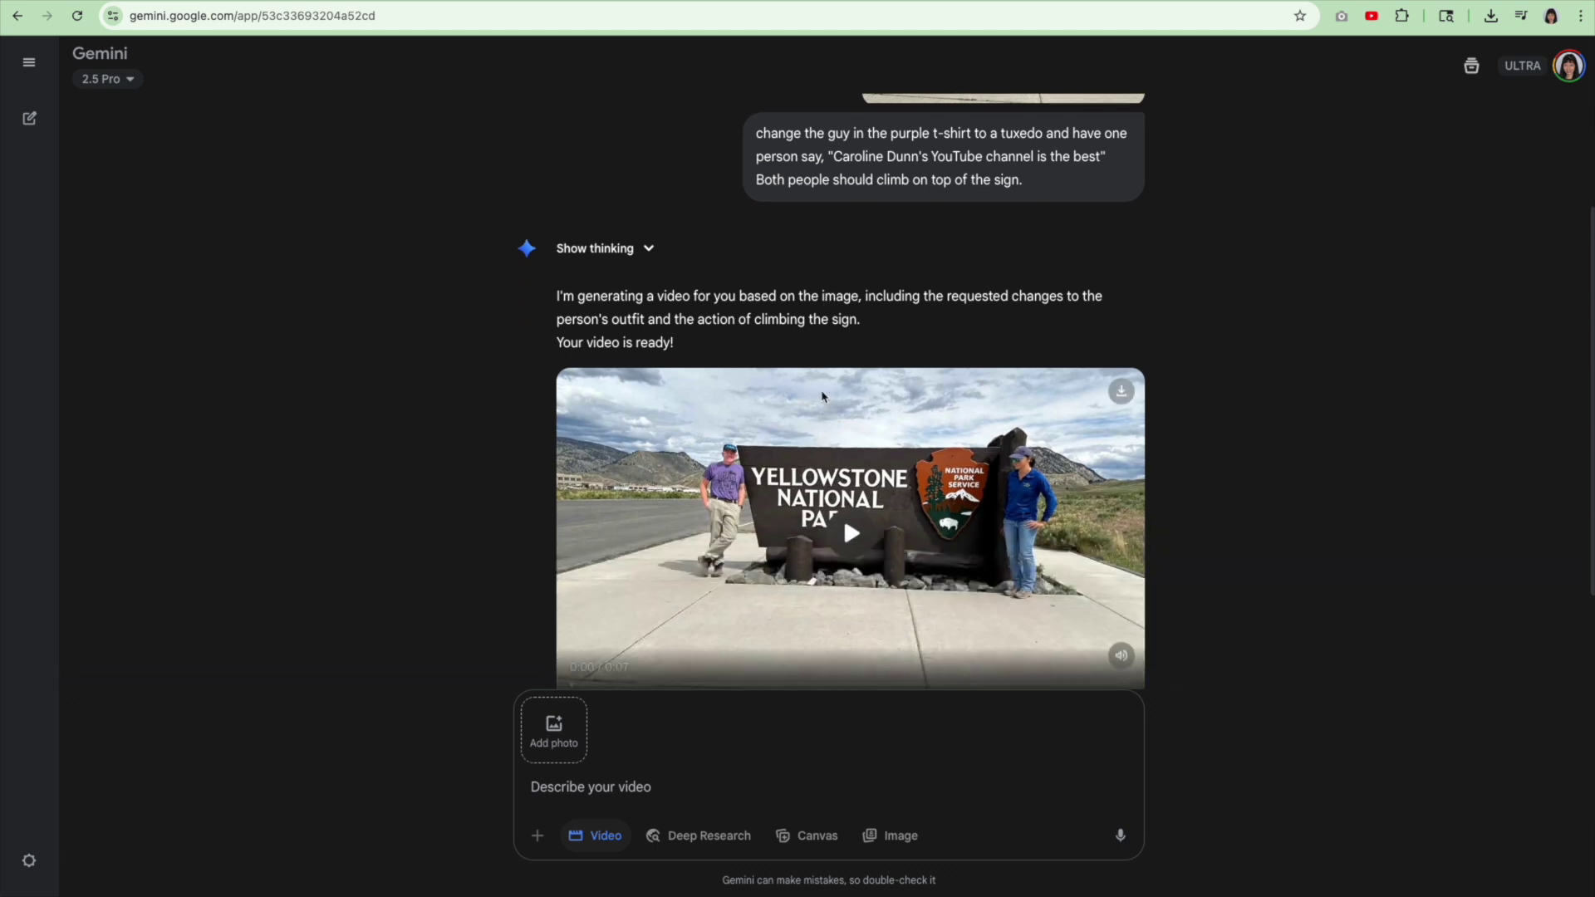
pyautogui.scroll(-2, 970, 359)
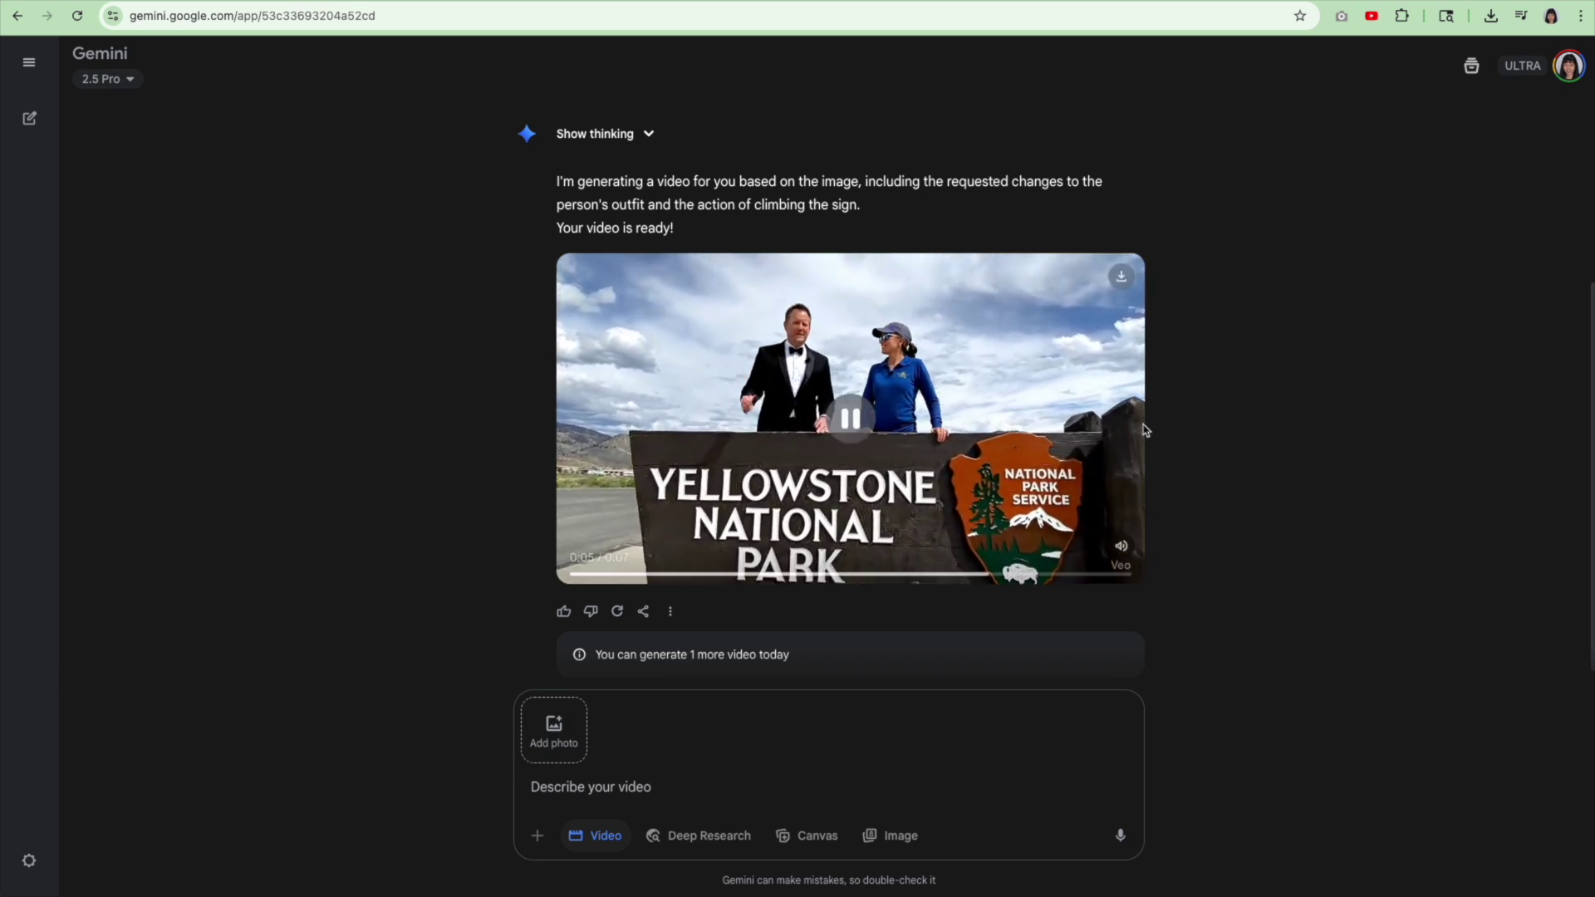
pyautogui.scroll(3, 1158, 431)
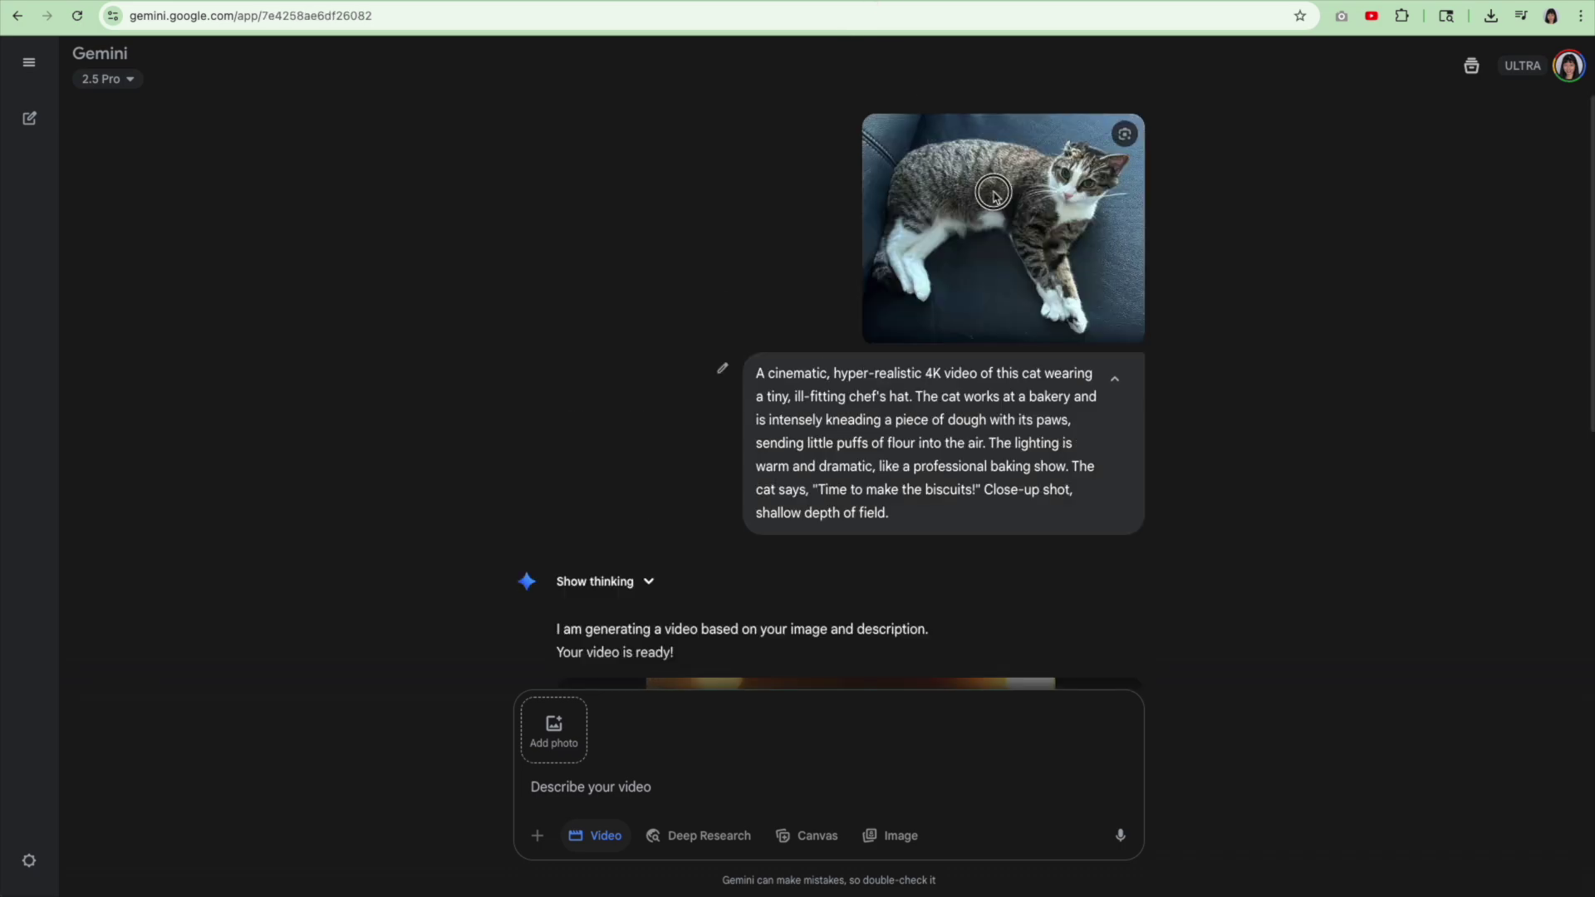
# View the cat photo full size, then compare the chef's-hat prompt with the dough-kneading video
pyautogui.click(997, 199)
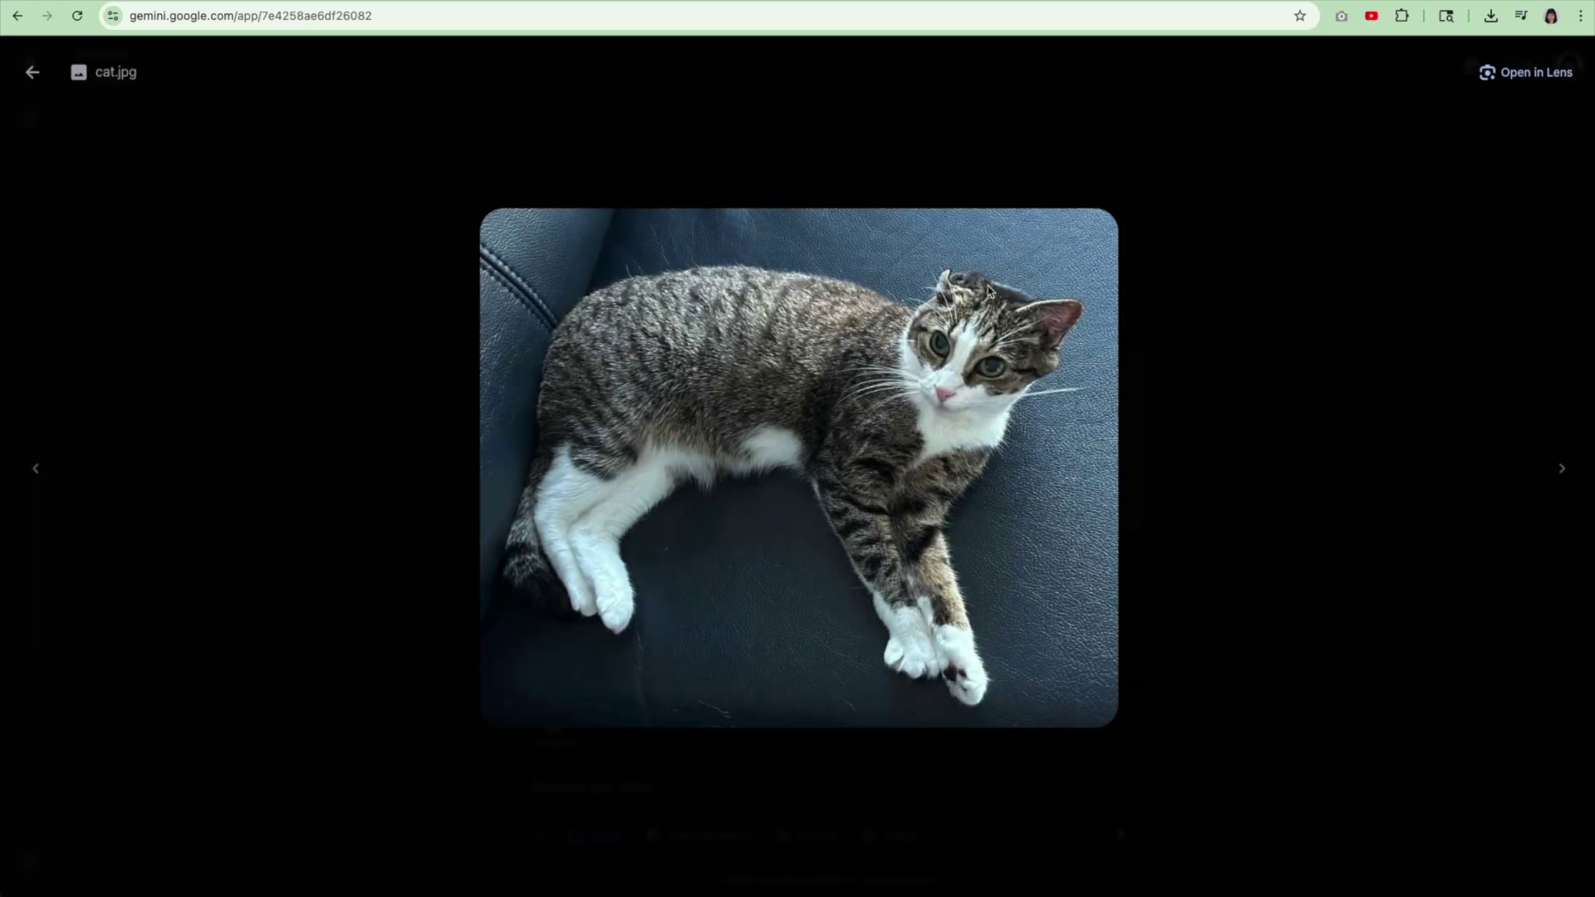
pyautogui.click(32, 73)
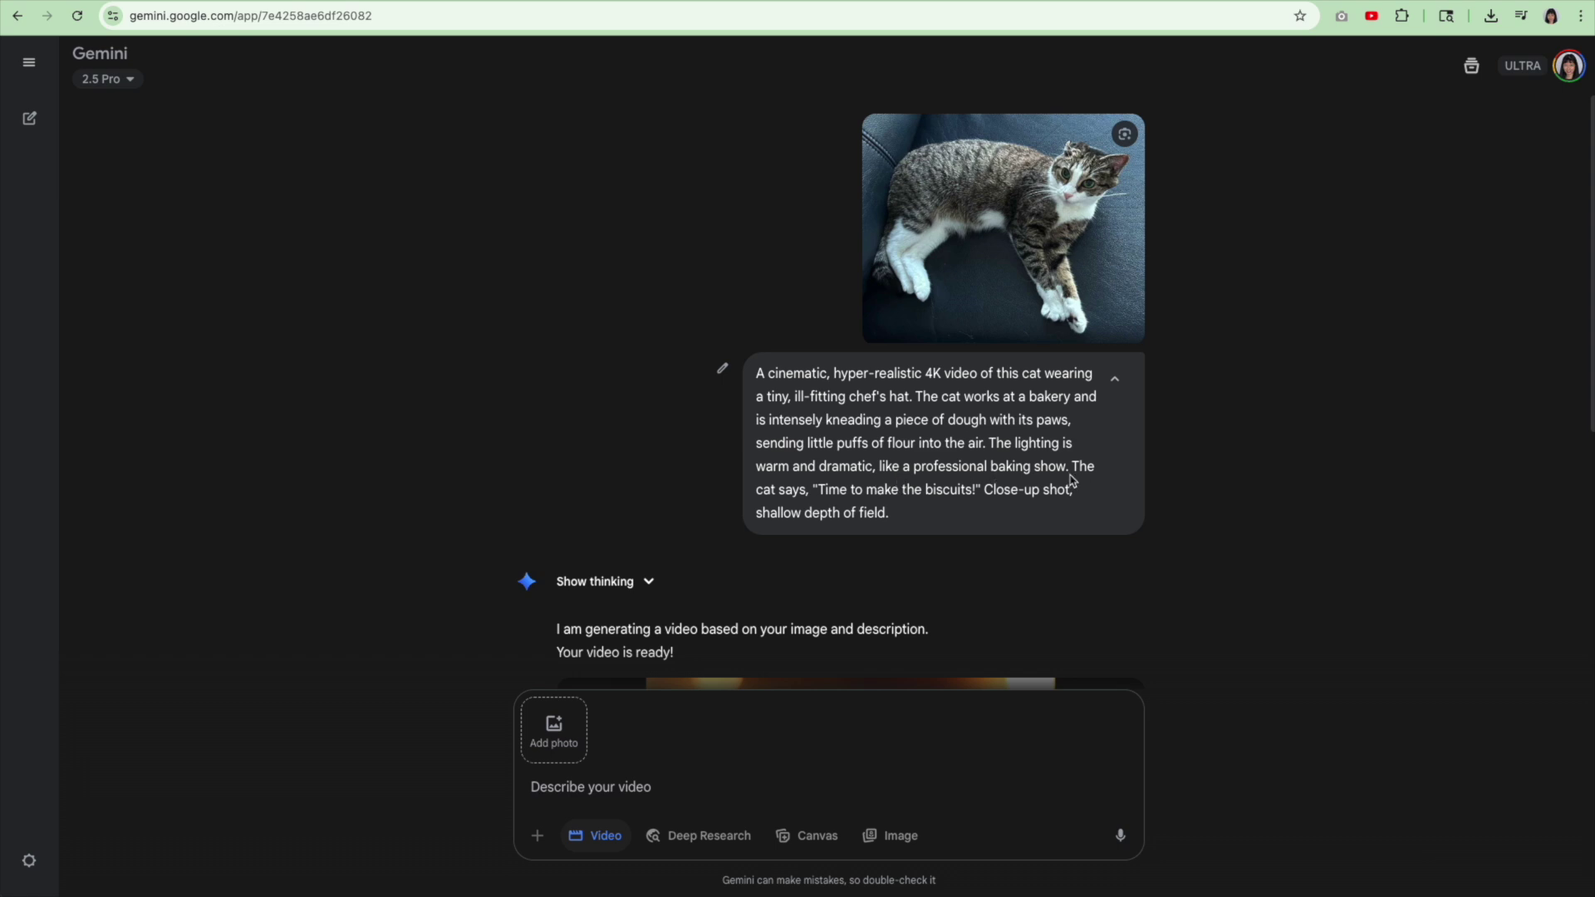
pyautogui.scroll(-5, 1068, 480)
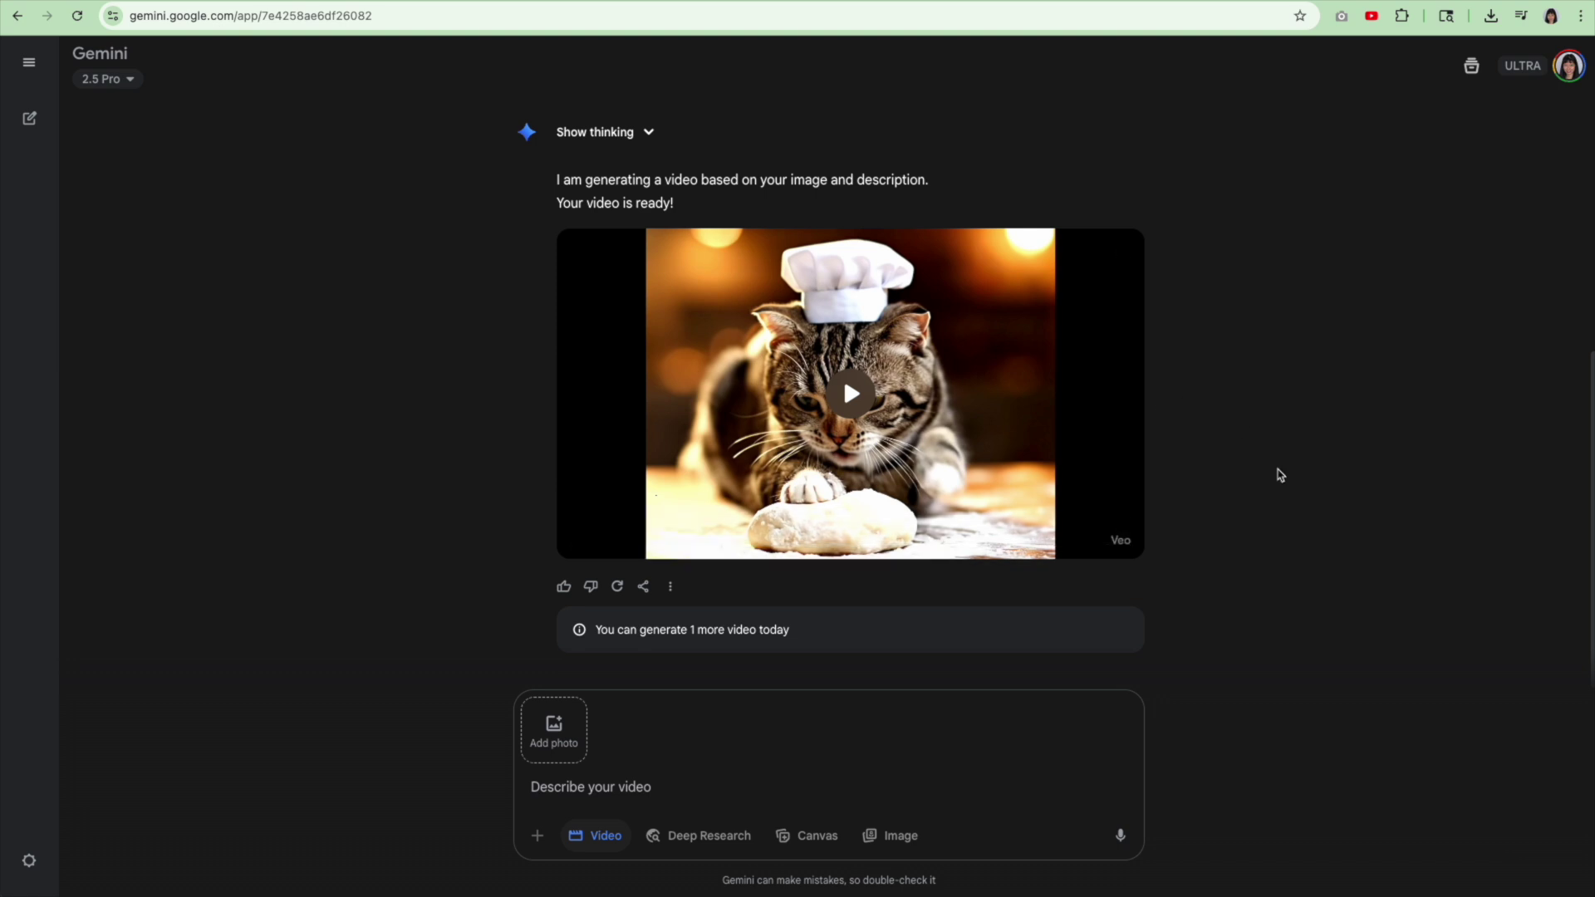
pyautogui.scroll(2, 1281, 473)
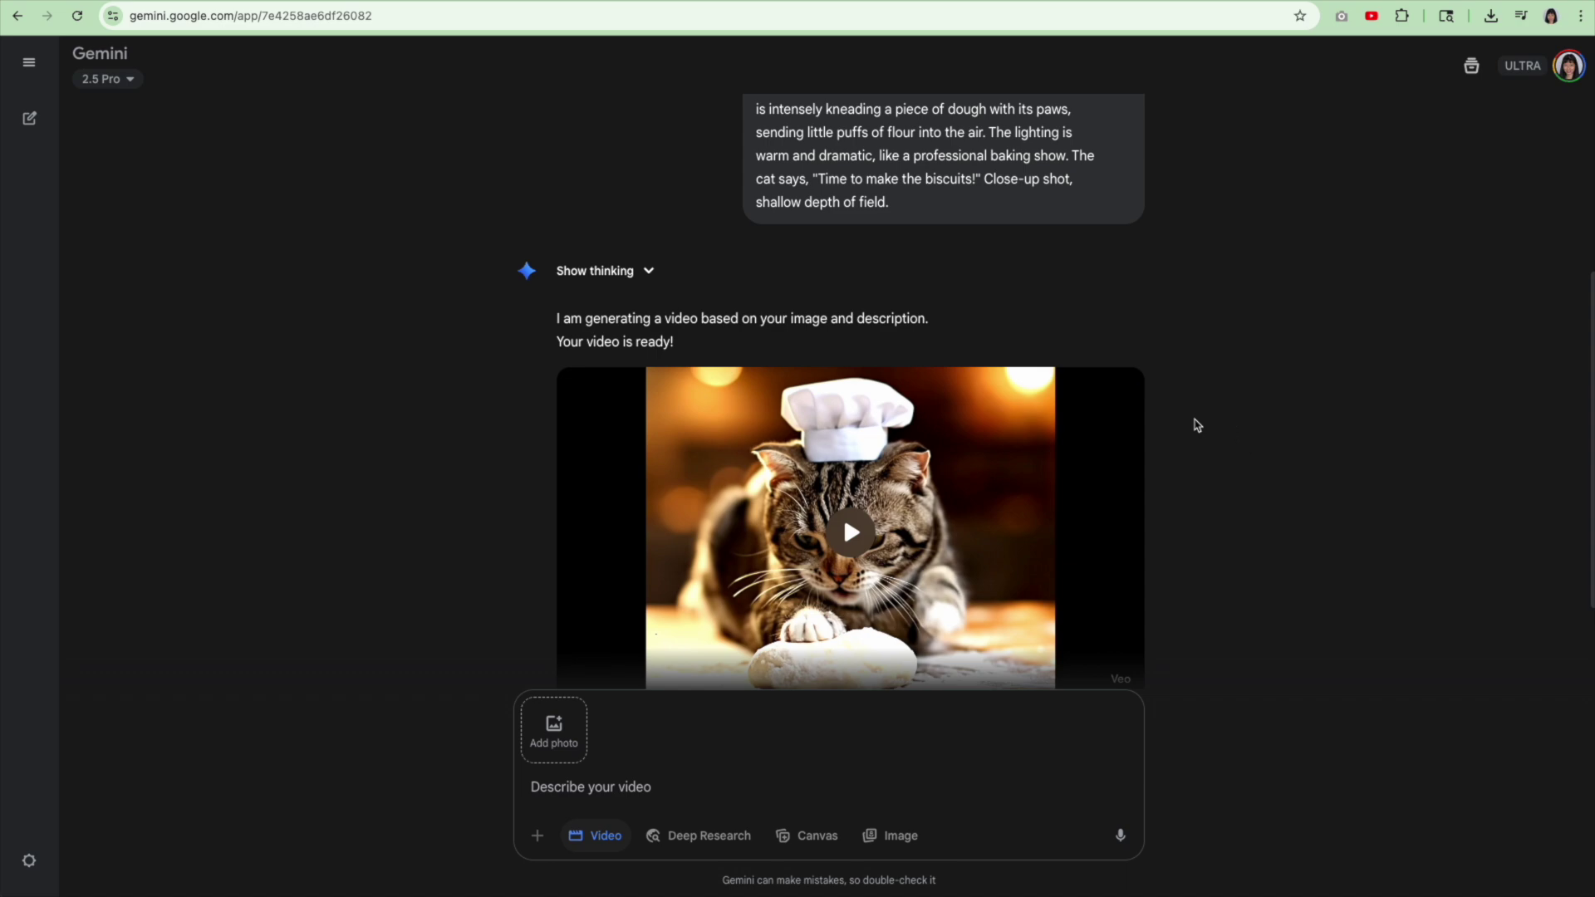
pyautogui.scroll(4, 1031, 304)
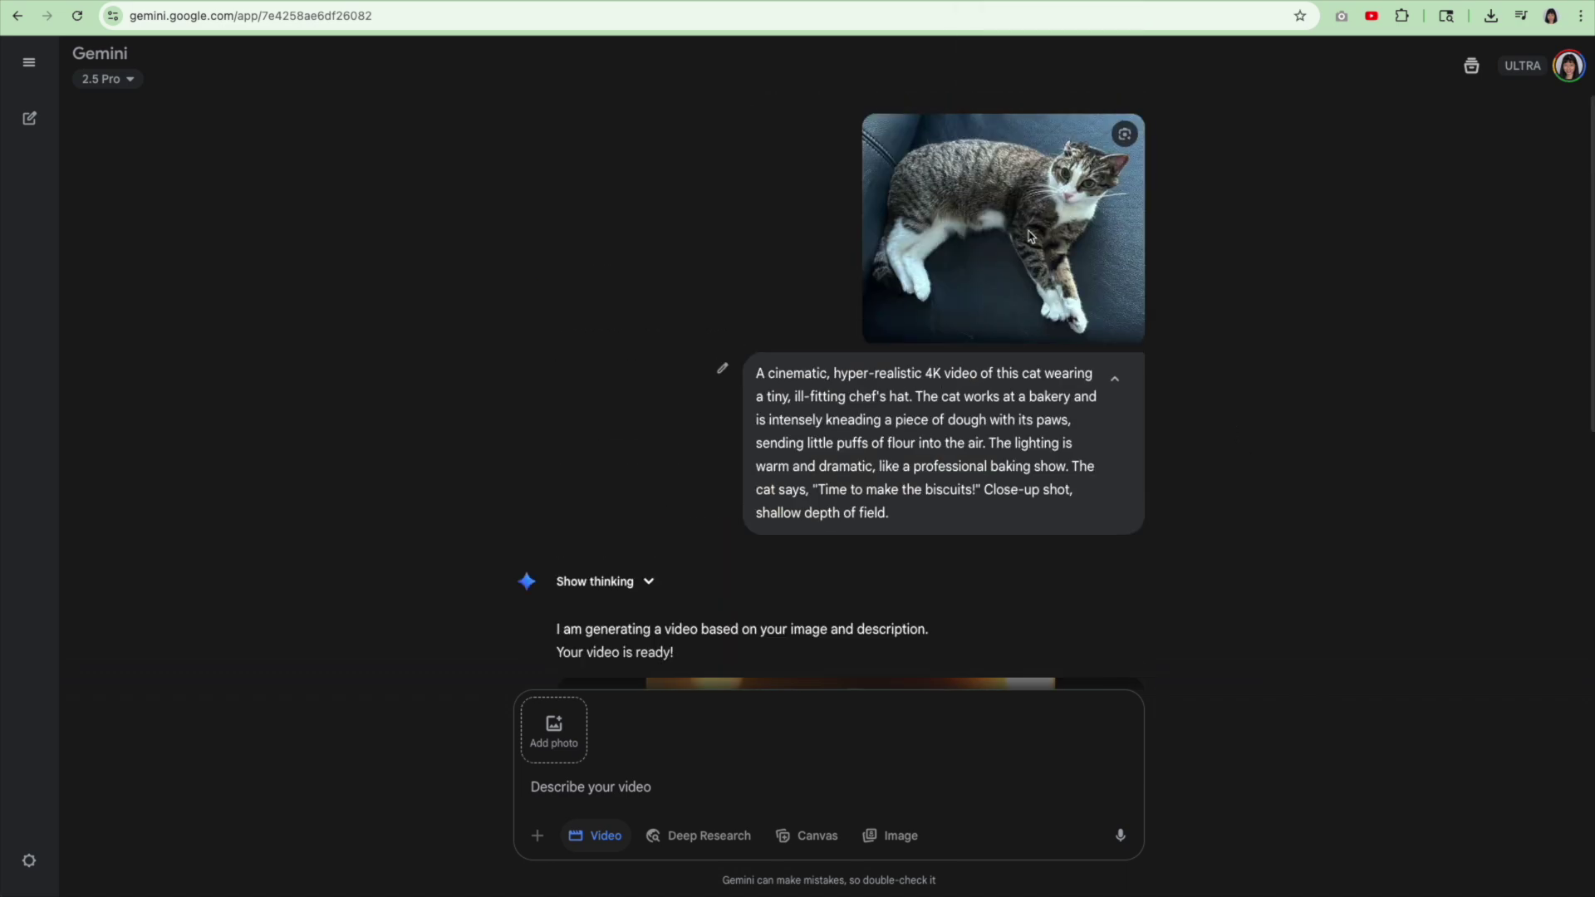
pyautogui.scroll(-6, 1032, 274)
pyautogui.moveTo(1035, 255)
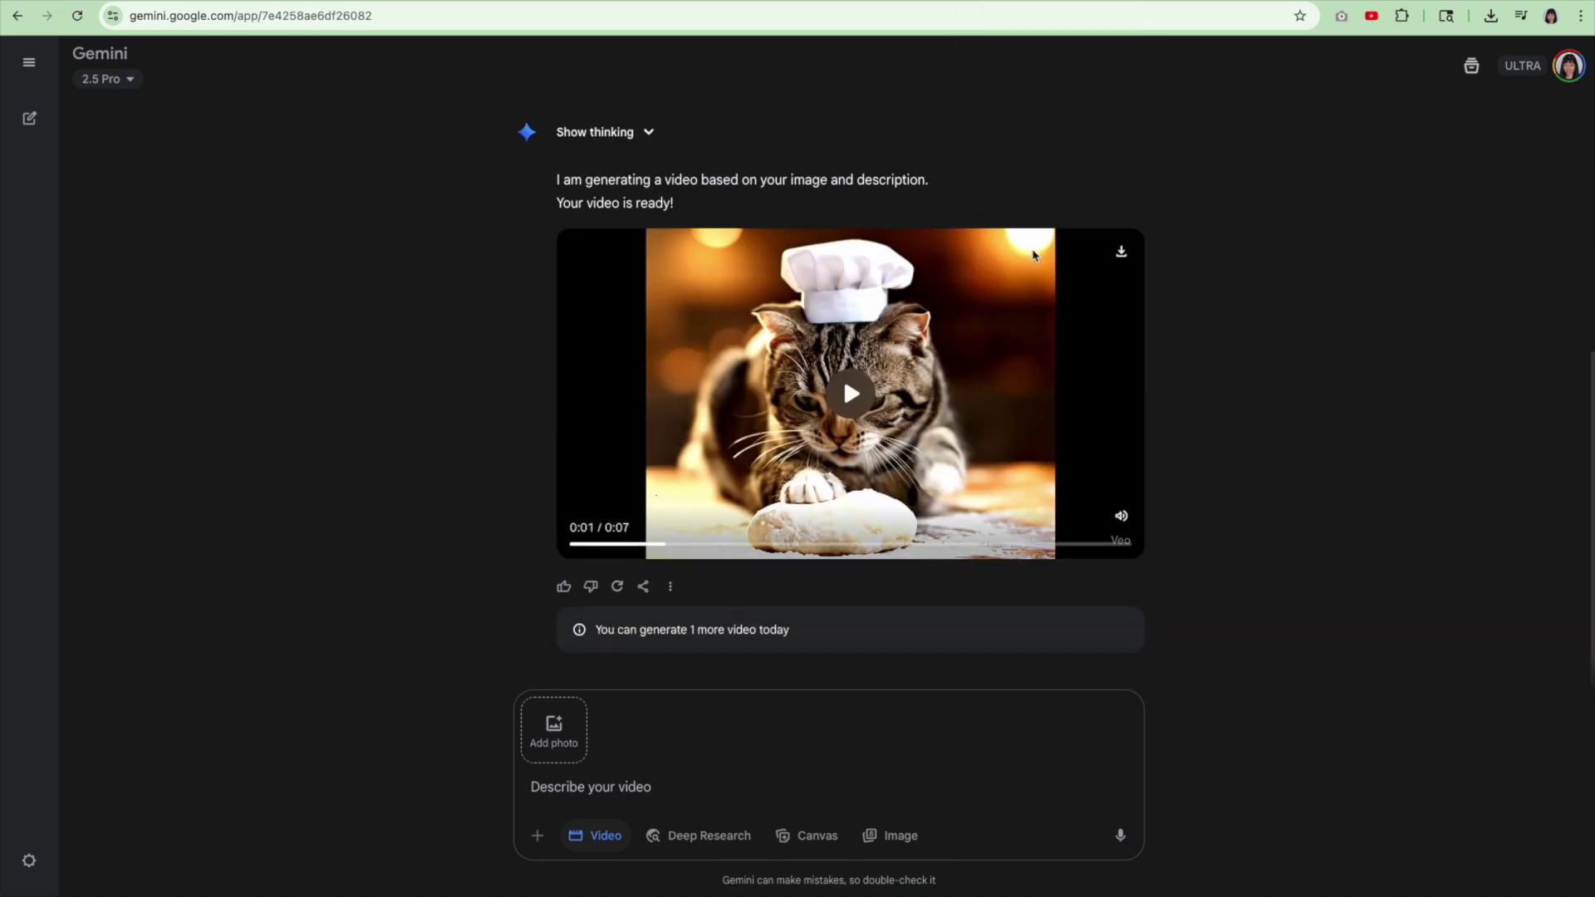
pyautogui.scroll(3, 1035, 255)
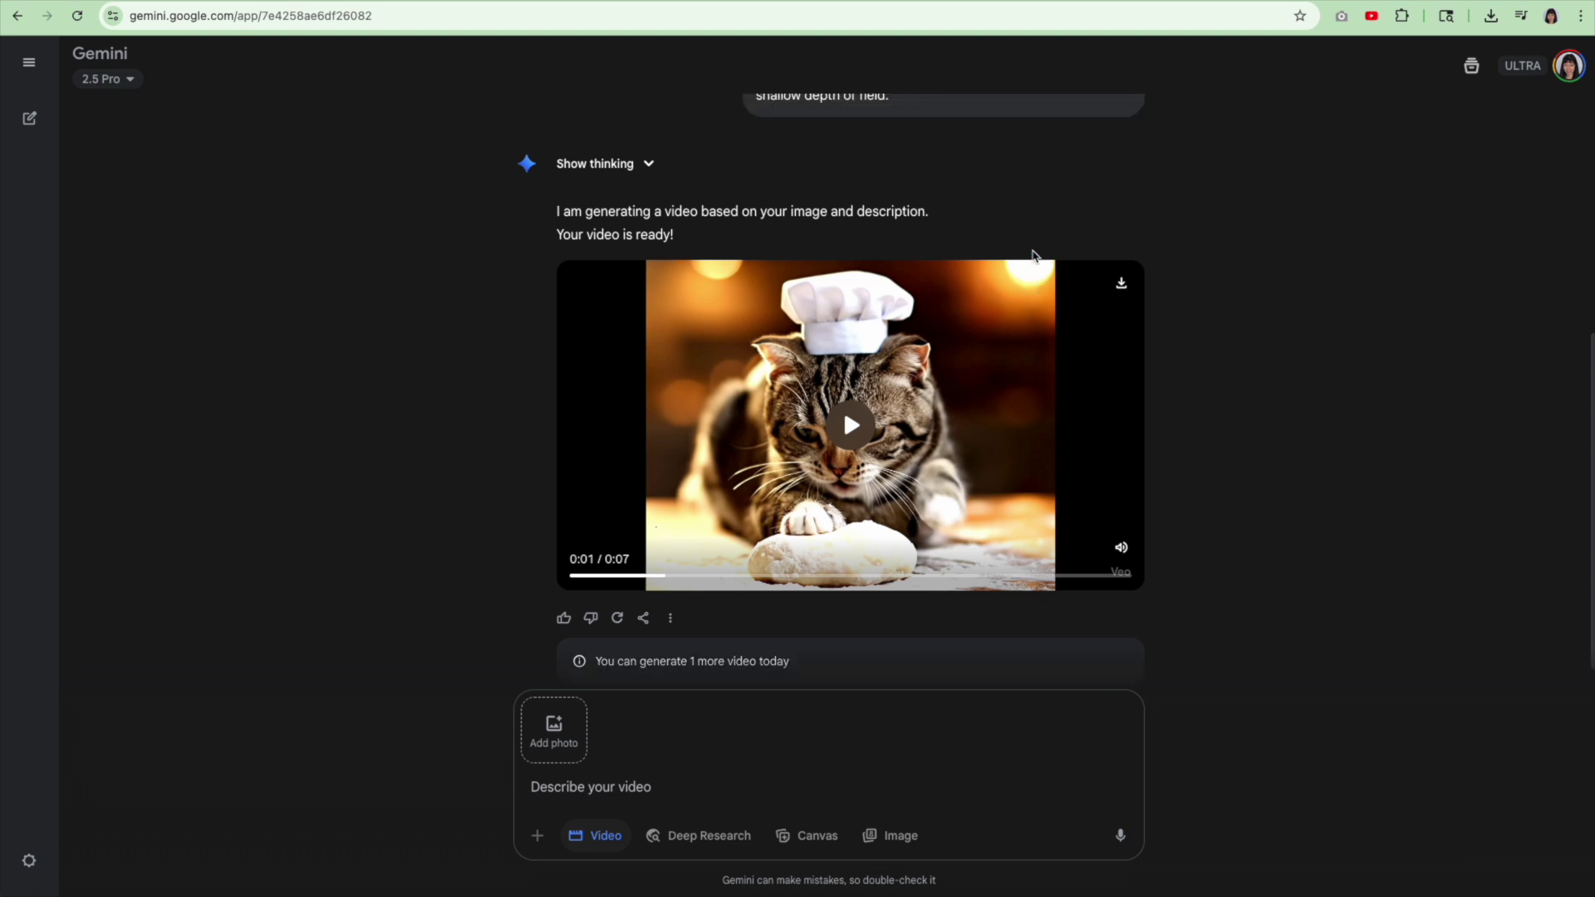
pyautogui.scroll(3, 1035, 255)
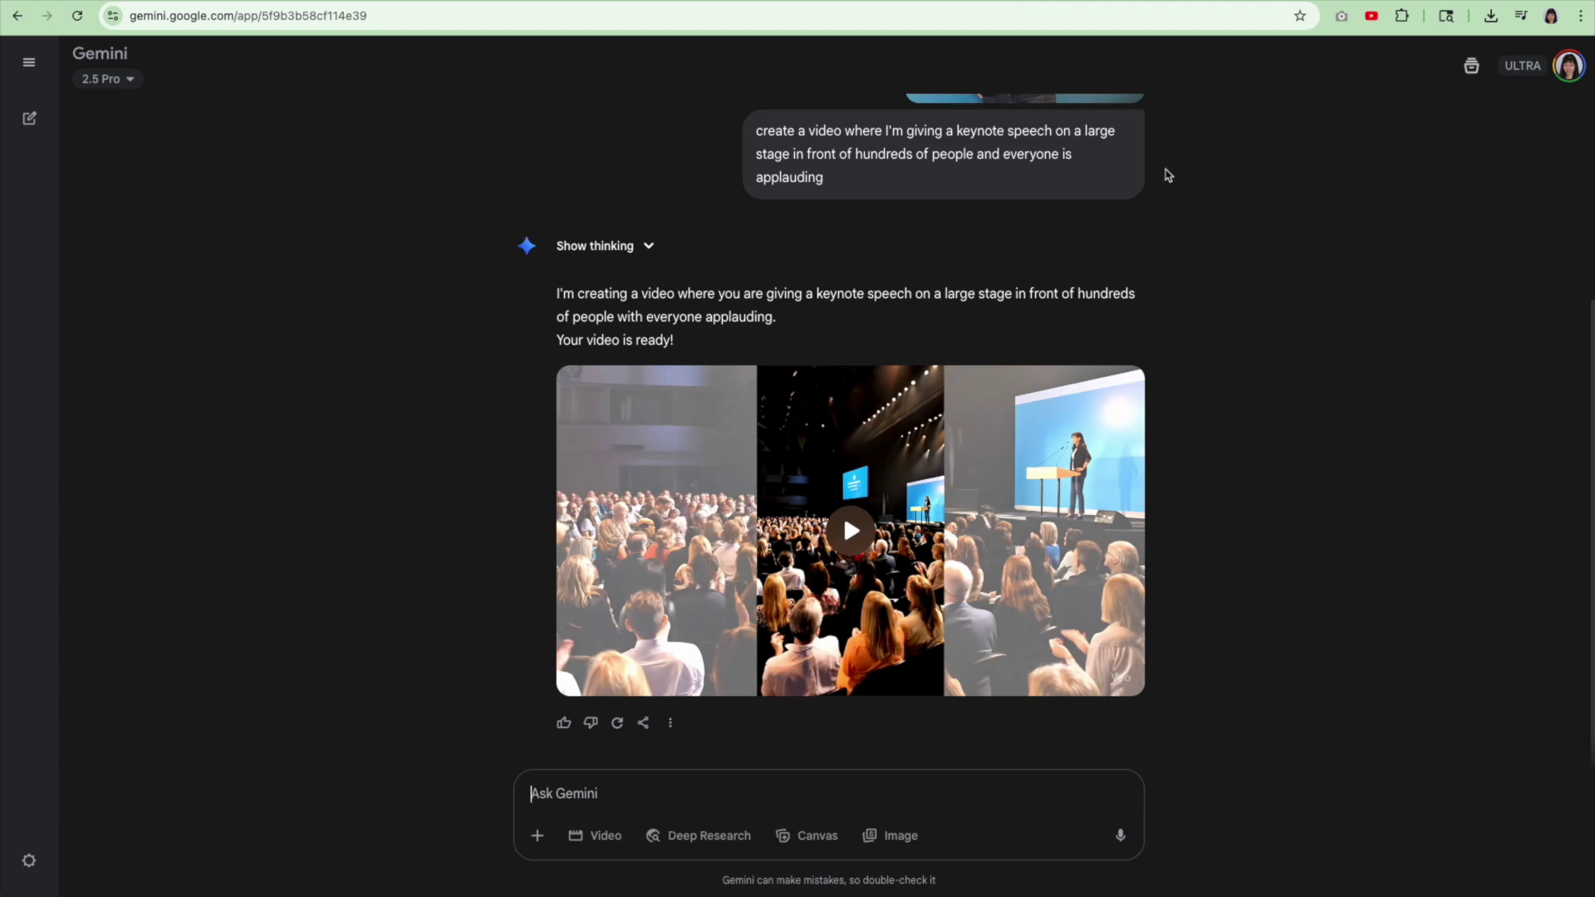
# View the woman's standing portrait full size, then play her keynote auditorium video
pyautogui.scroll(3, 1164, 179)
pyautogui.click(1073, 241)
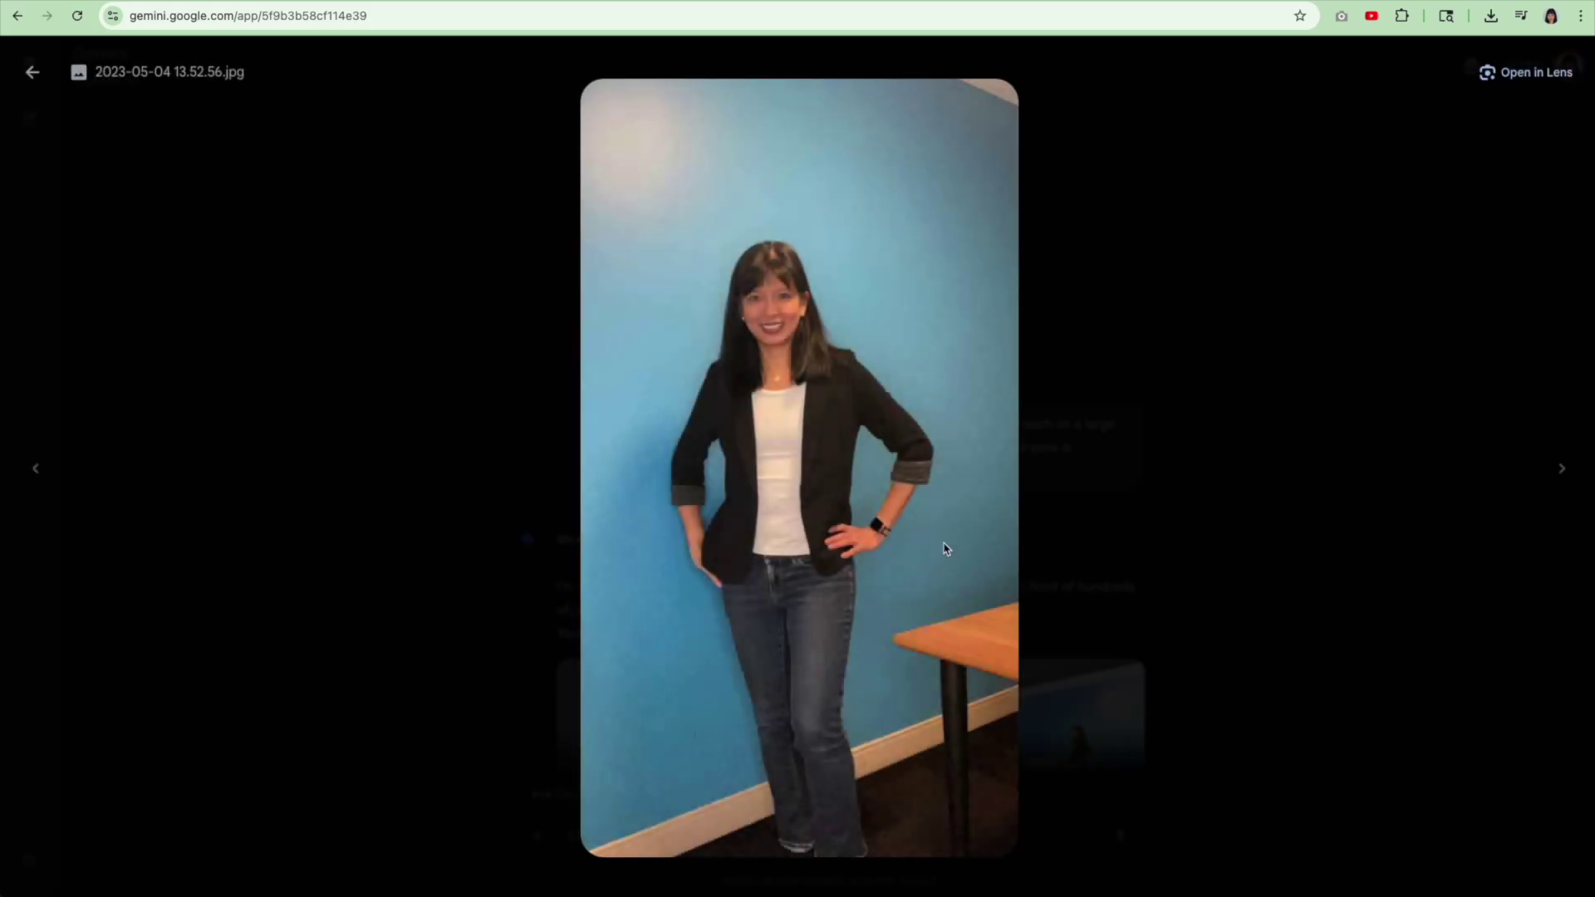
pyautogui.click(31, 72)
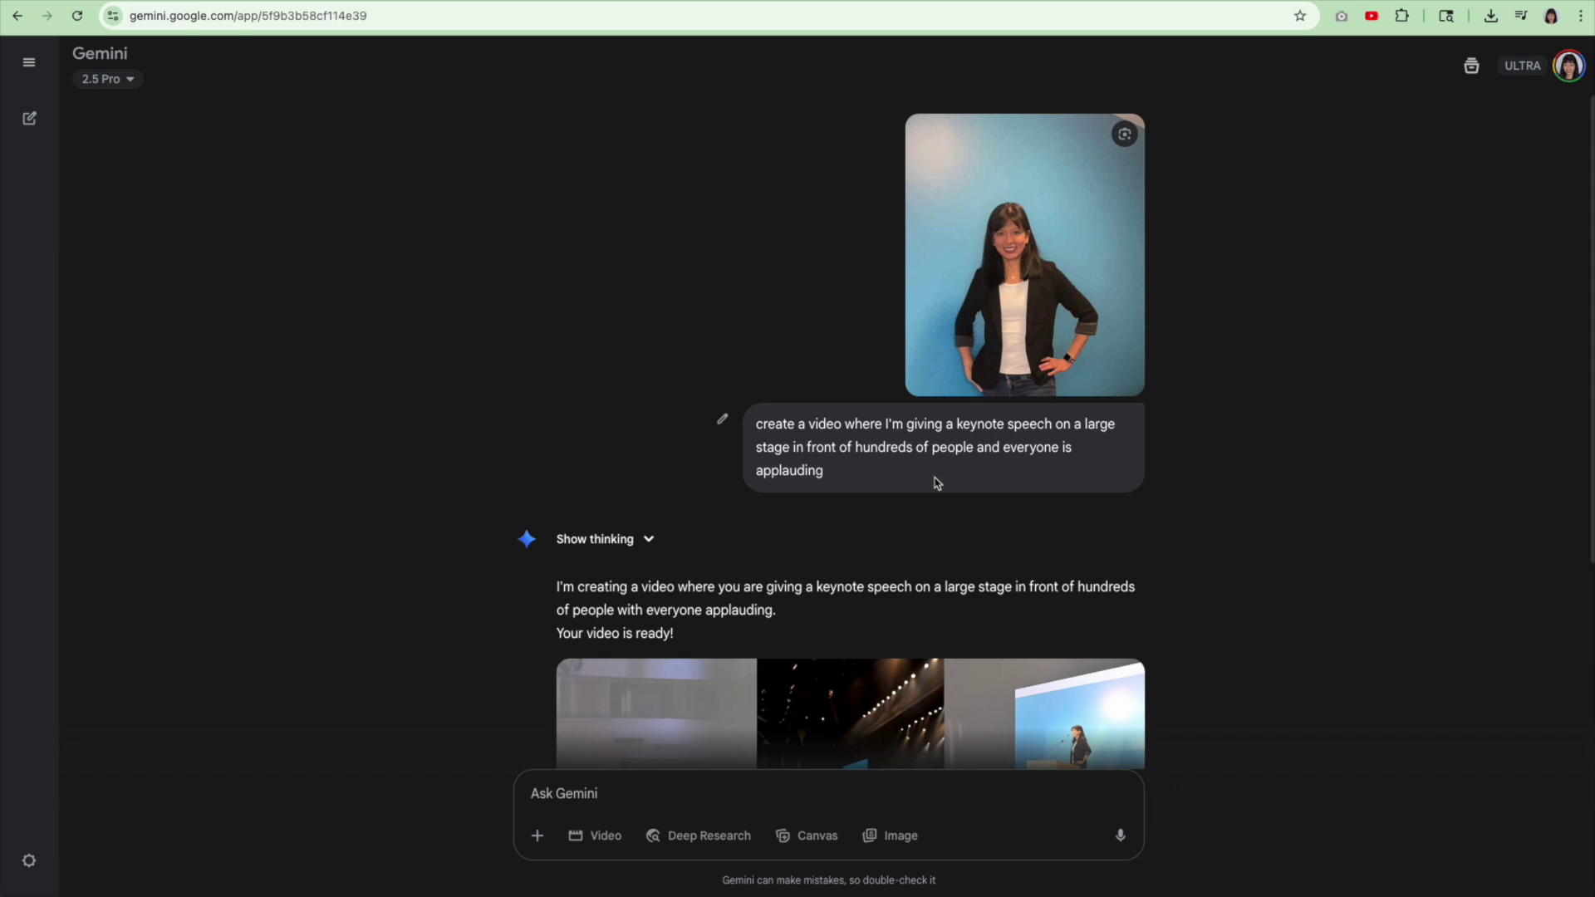
pyautogui.scroll(-4, 937, 484)
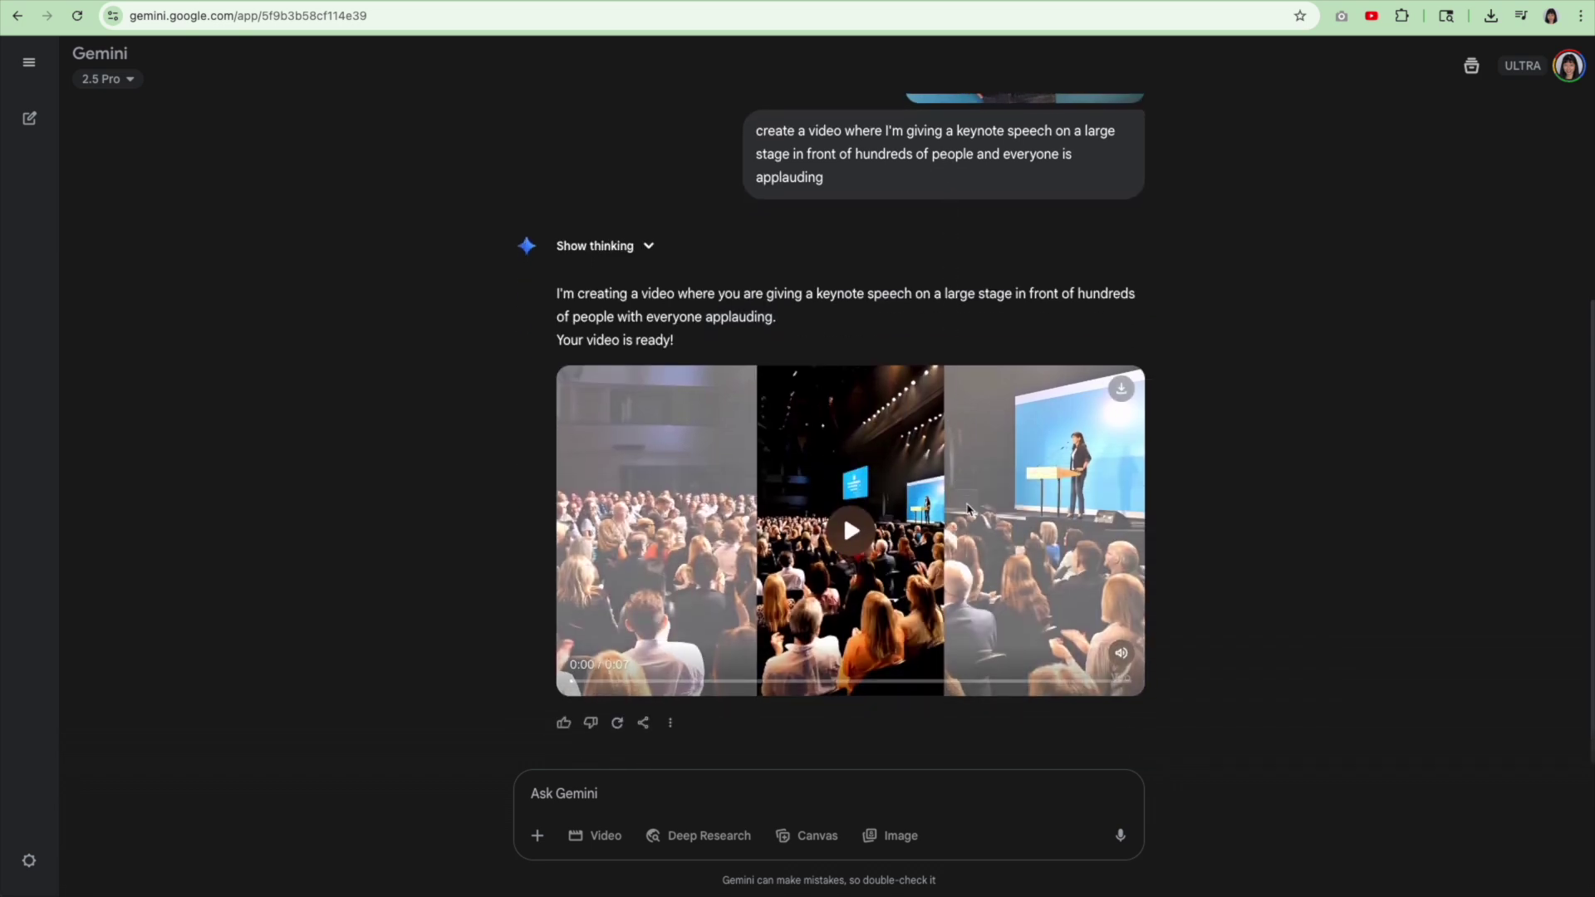
pyautogui.click(852, 532)
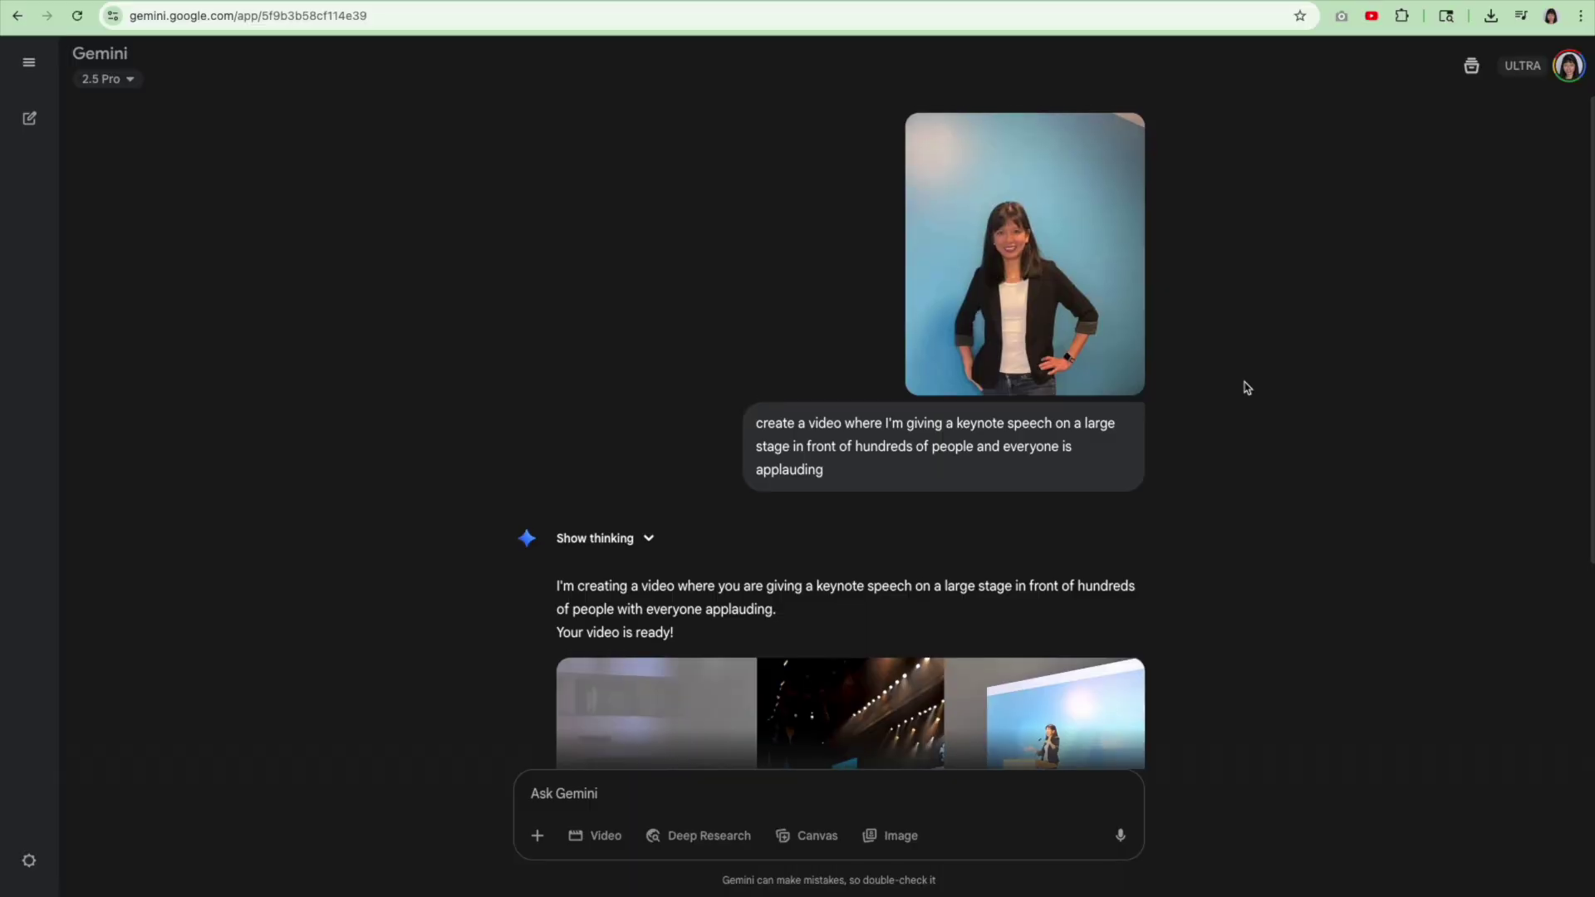
pyautogui.scroll(-2, 1269, 386)
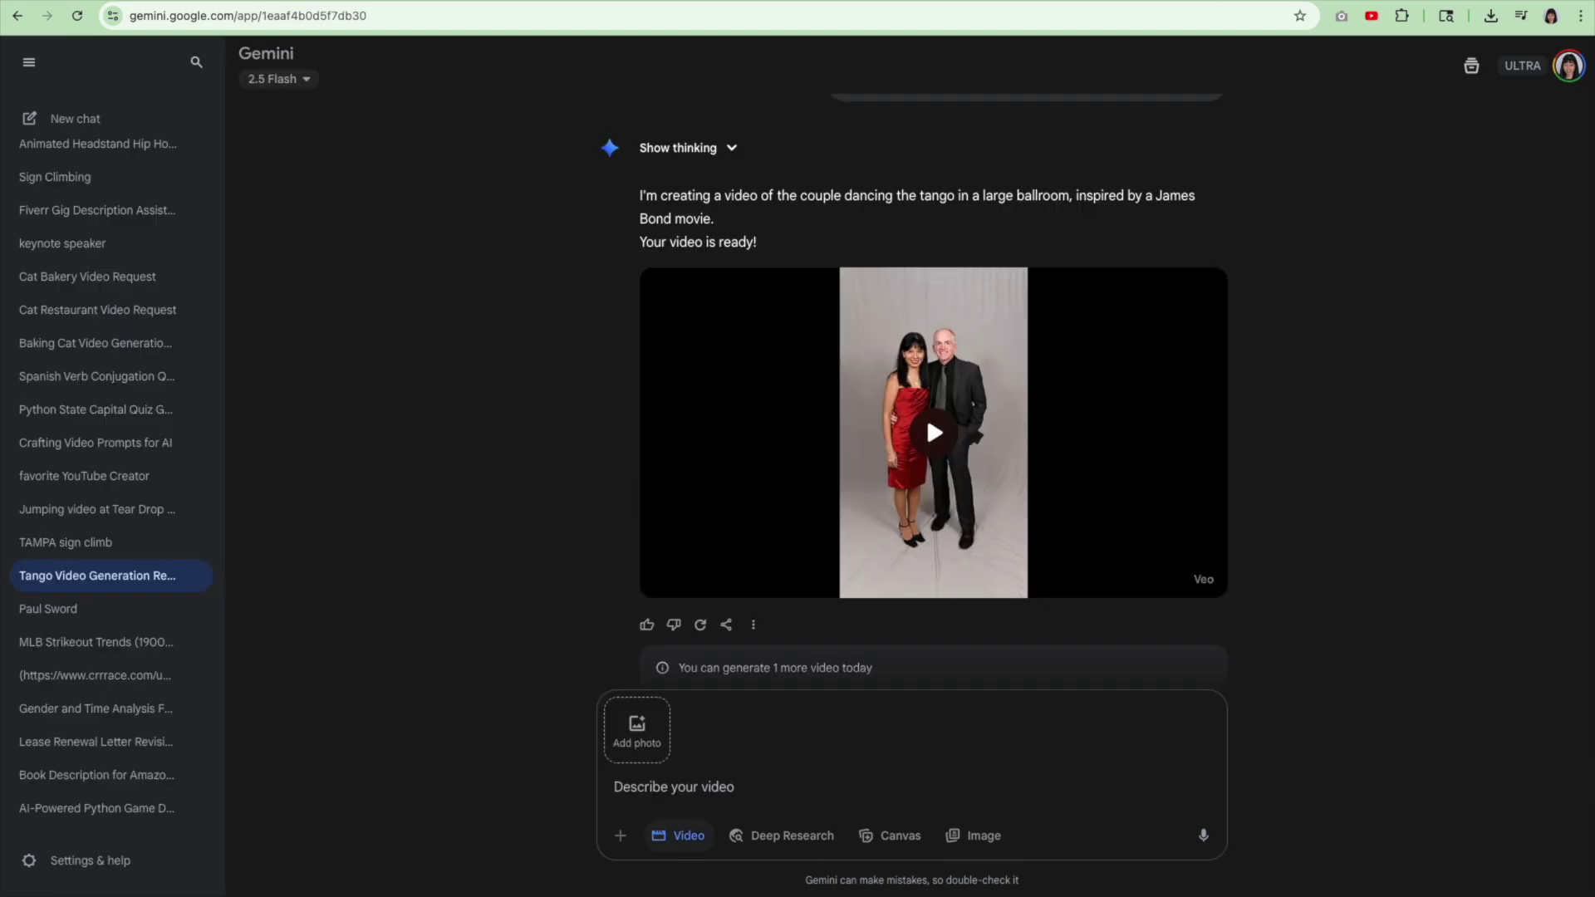
# View the couple's photo full size, then play their tango ballroom video
pyautogui.scroll(5, 1349, 392)
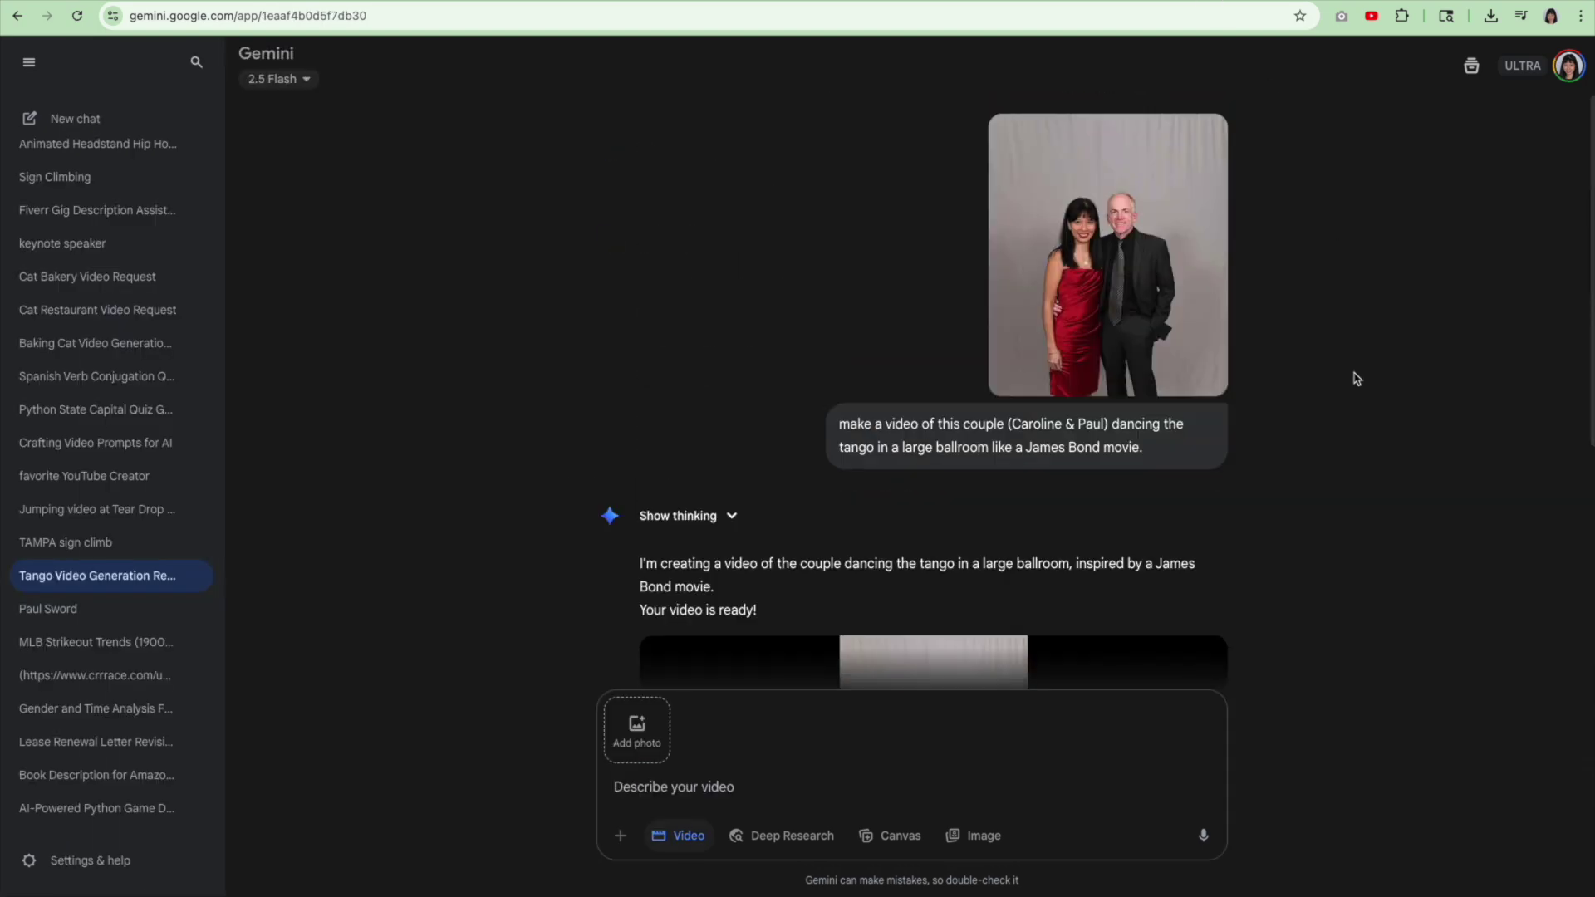
pyautogui.click(1119, 256)
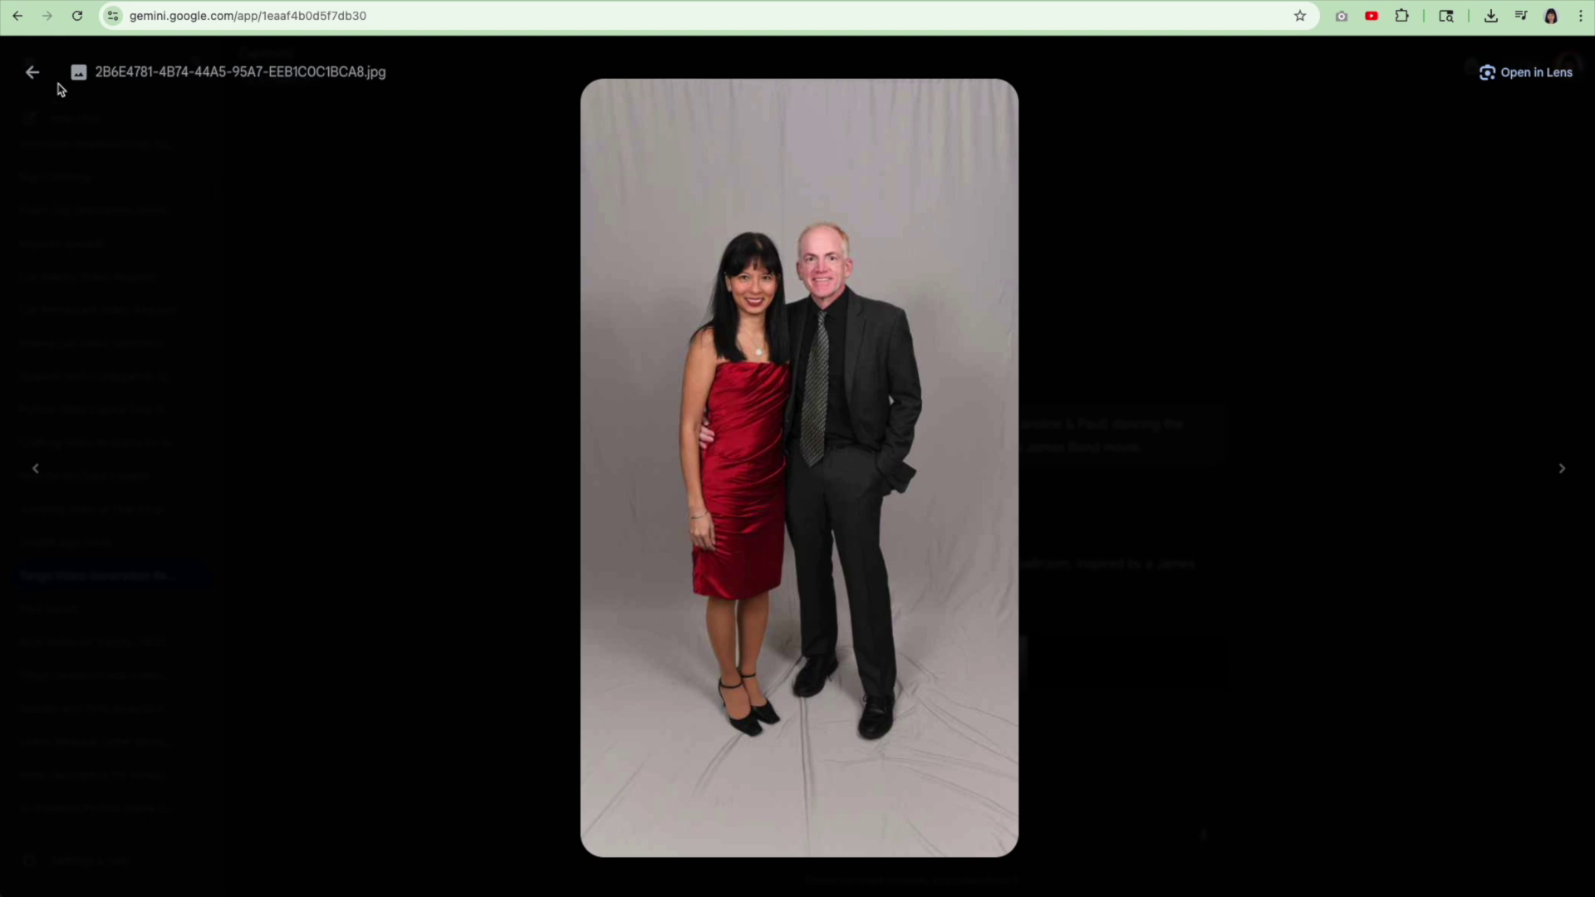
pyautogui.click(32, 72)
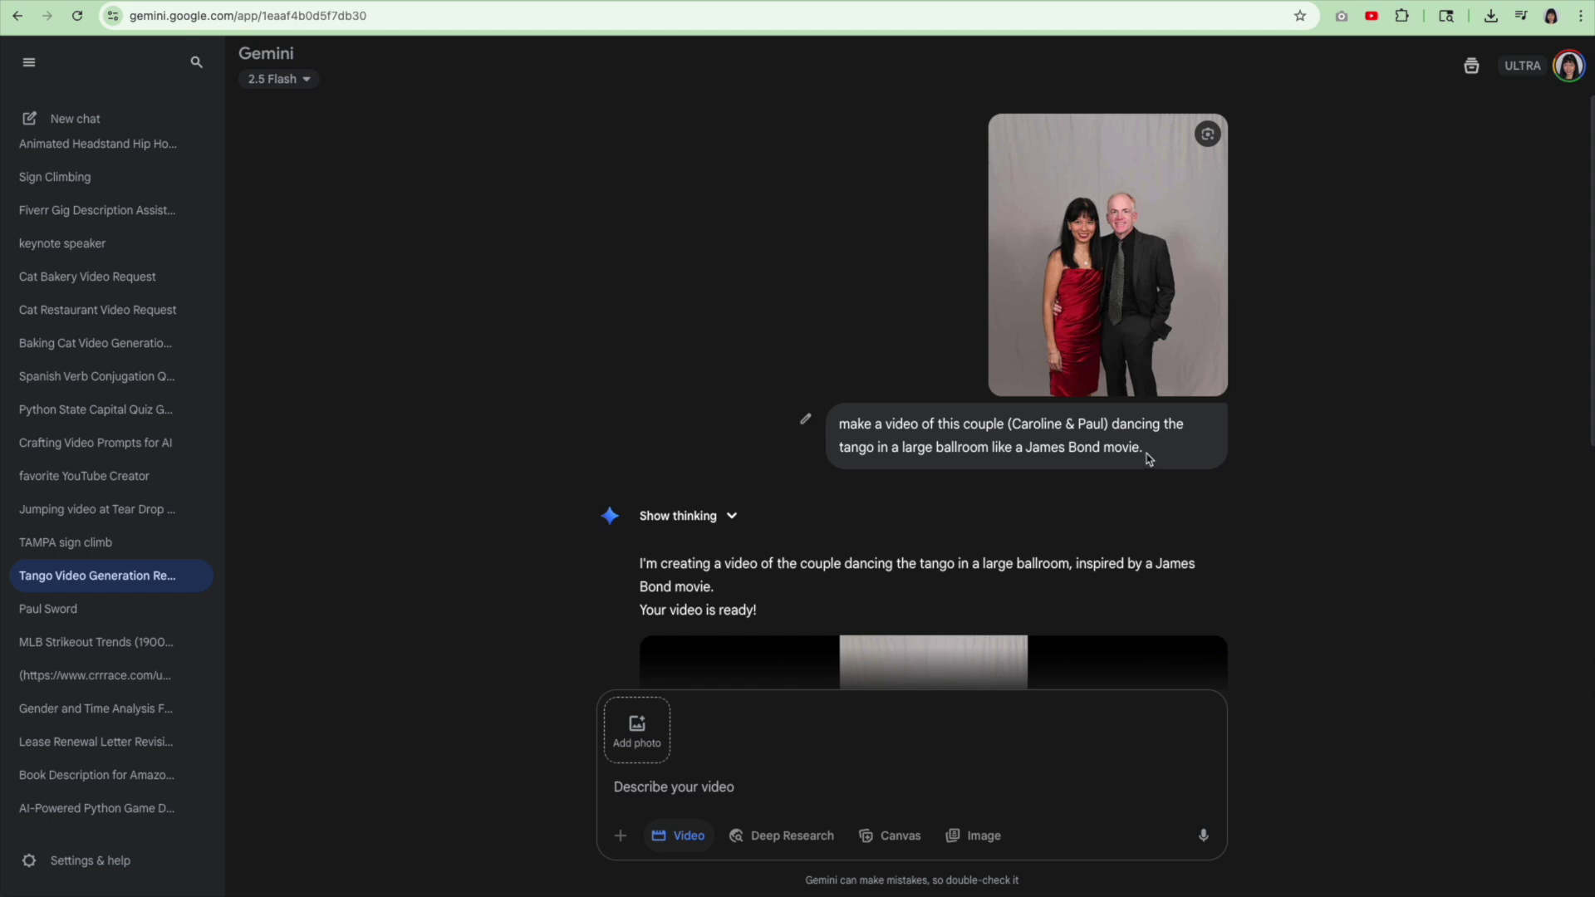
pyautogui.scroll(-3, 1219, 447)
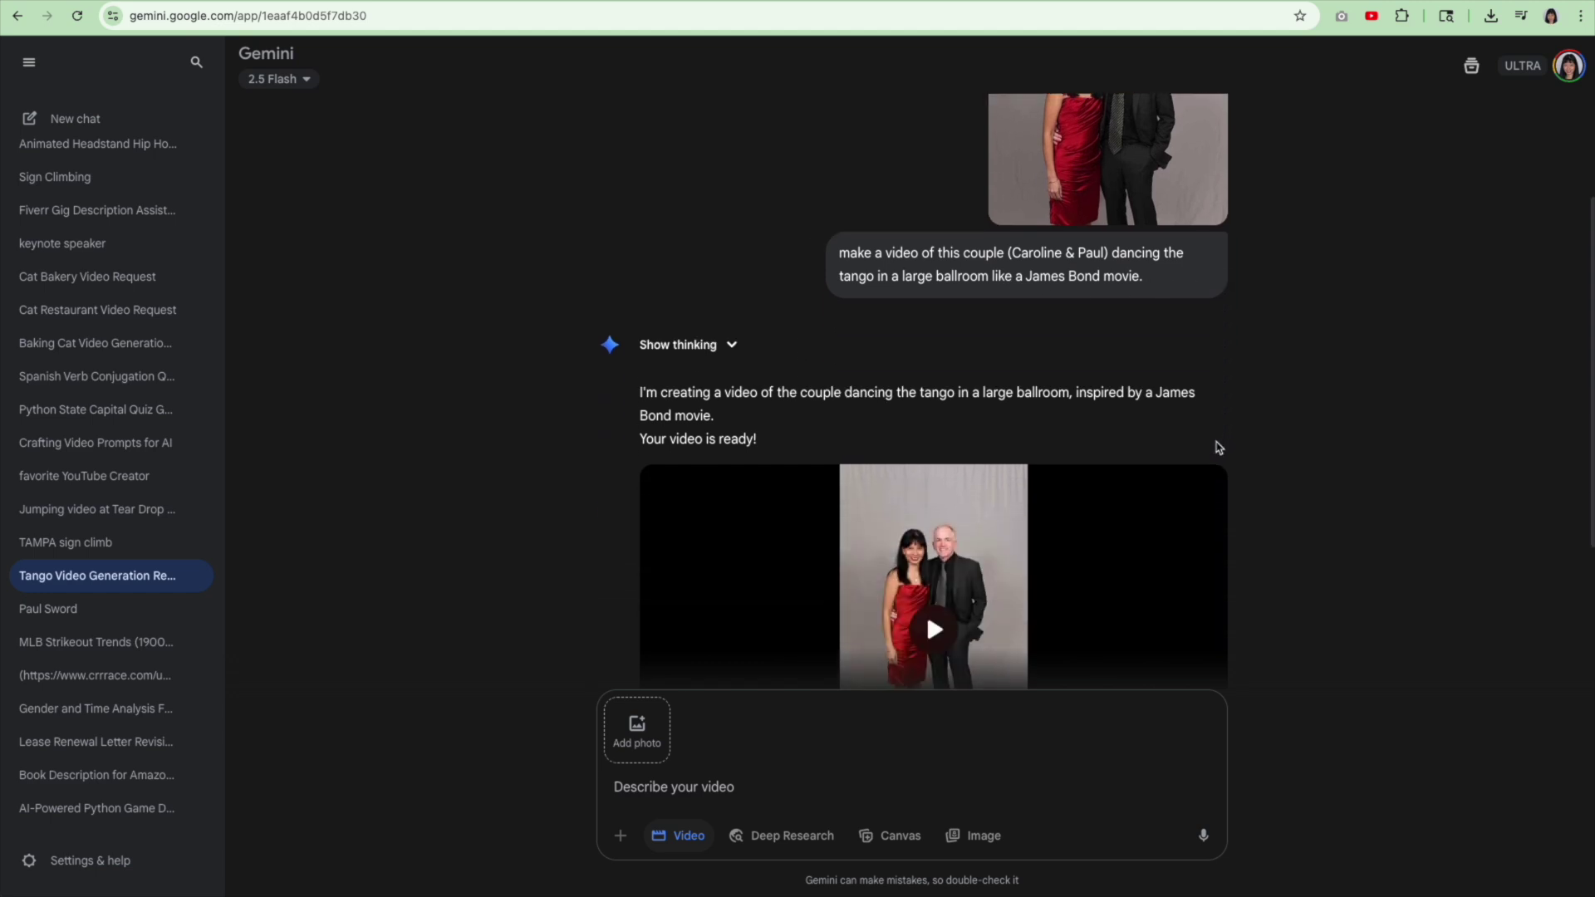
pyautogui.scroll(-4, 1219, 448)
pyautogui.click(937, 407)
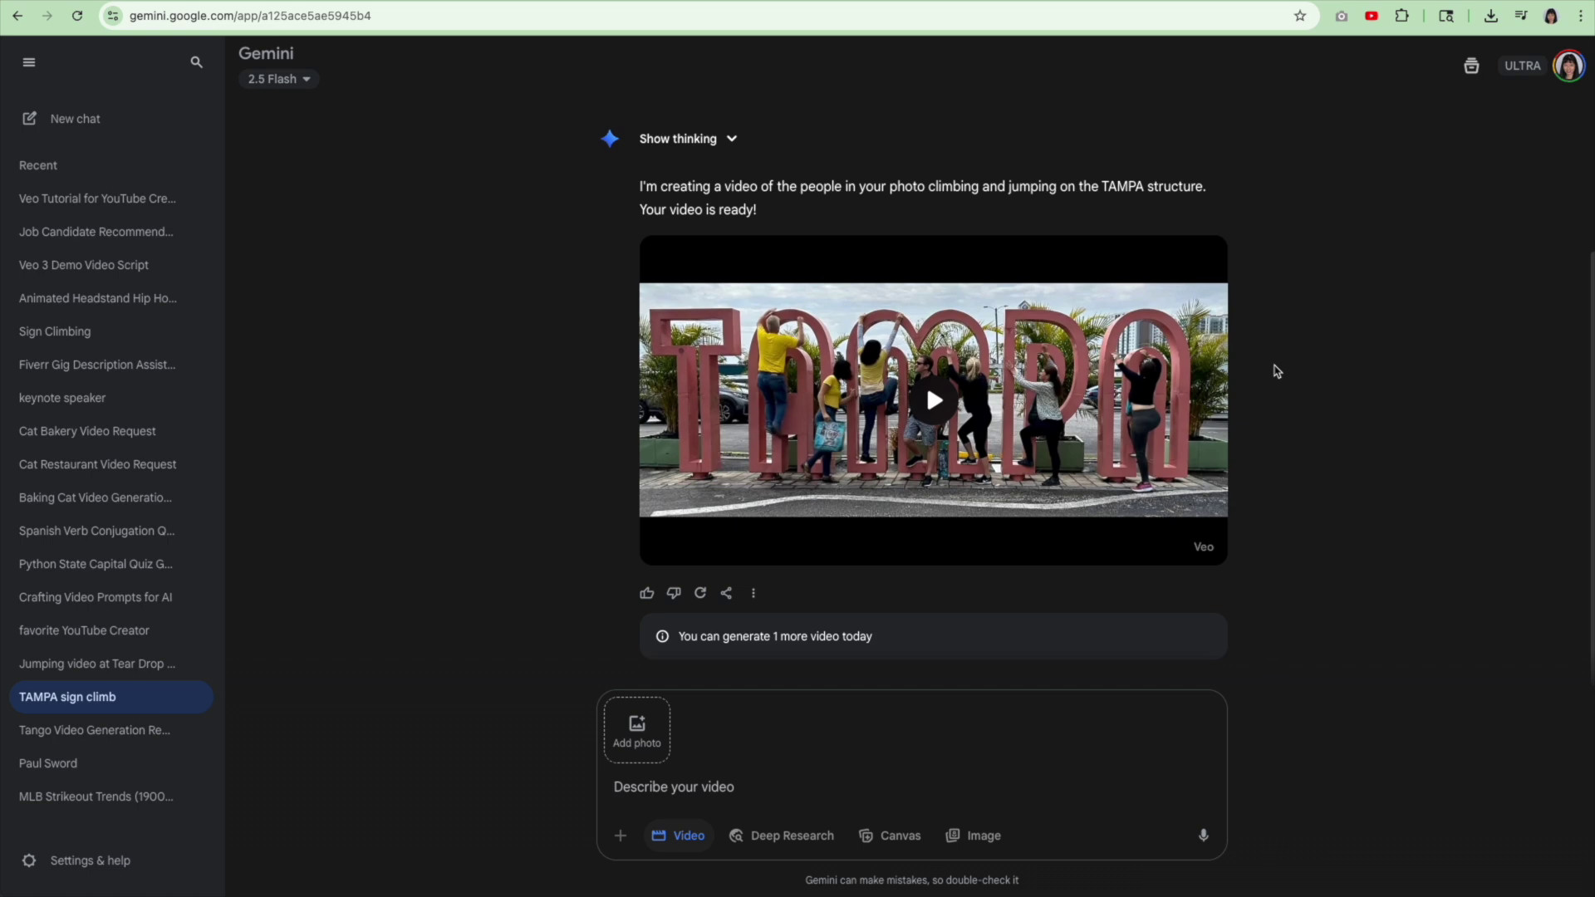
pyautogui.scroll(3, 1277, 369)
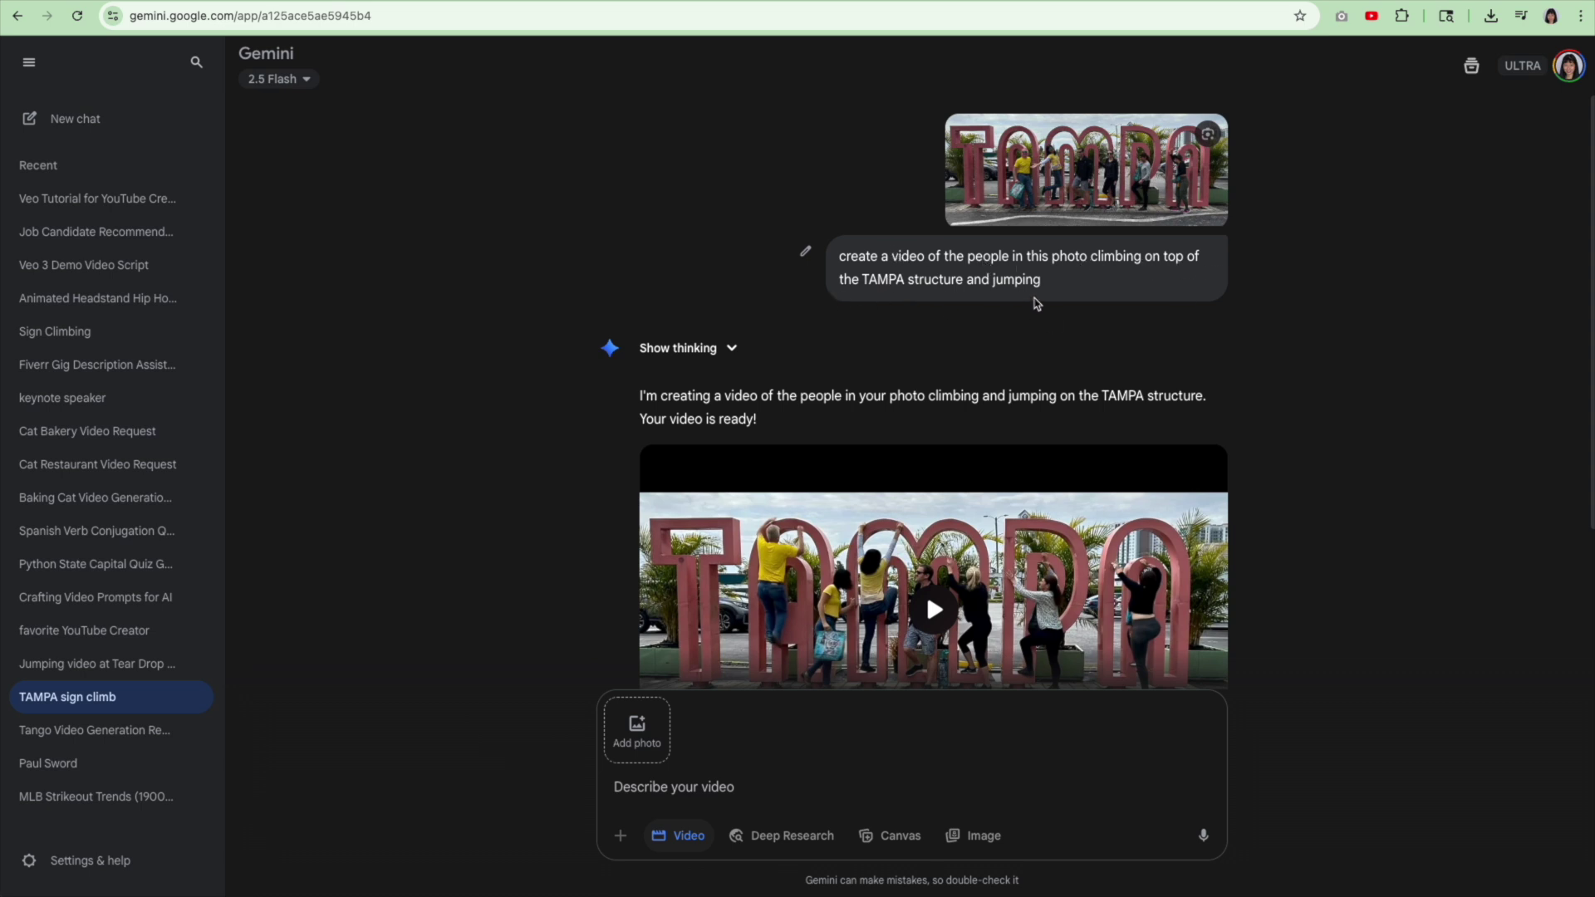
# Drag across the TAMPA sign climbing chat while reviewing its video
pyautogui.moveTo(1043, 301); pyautogui.dragTo(627, 560)
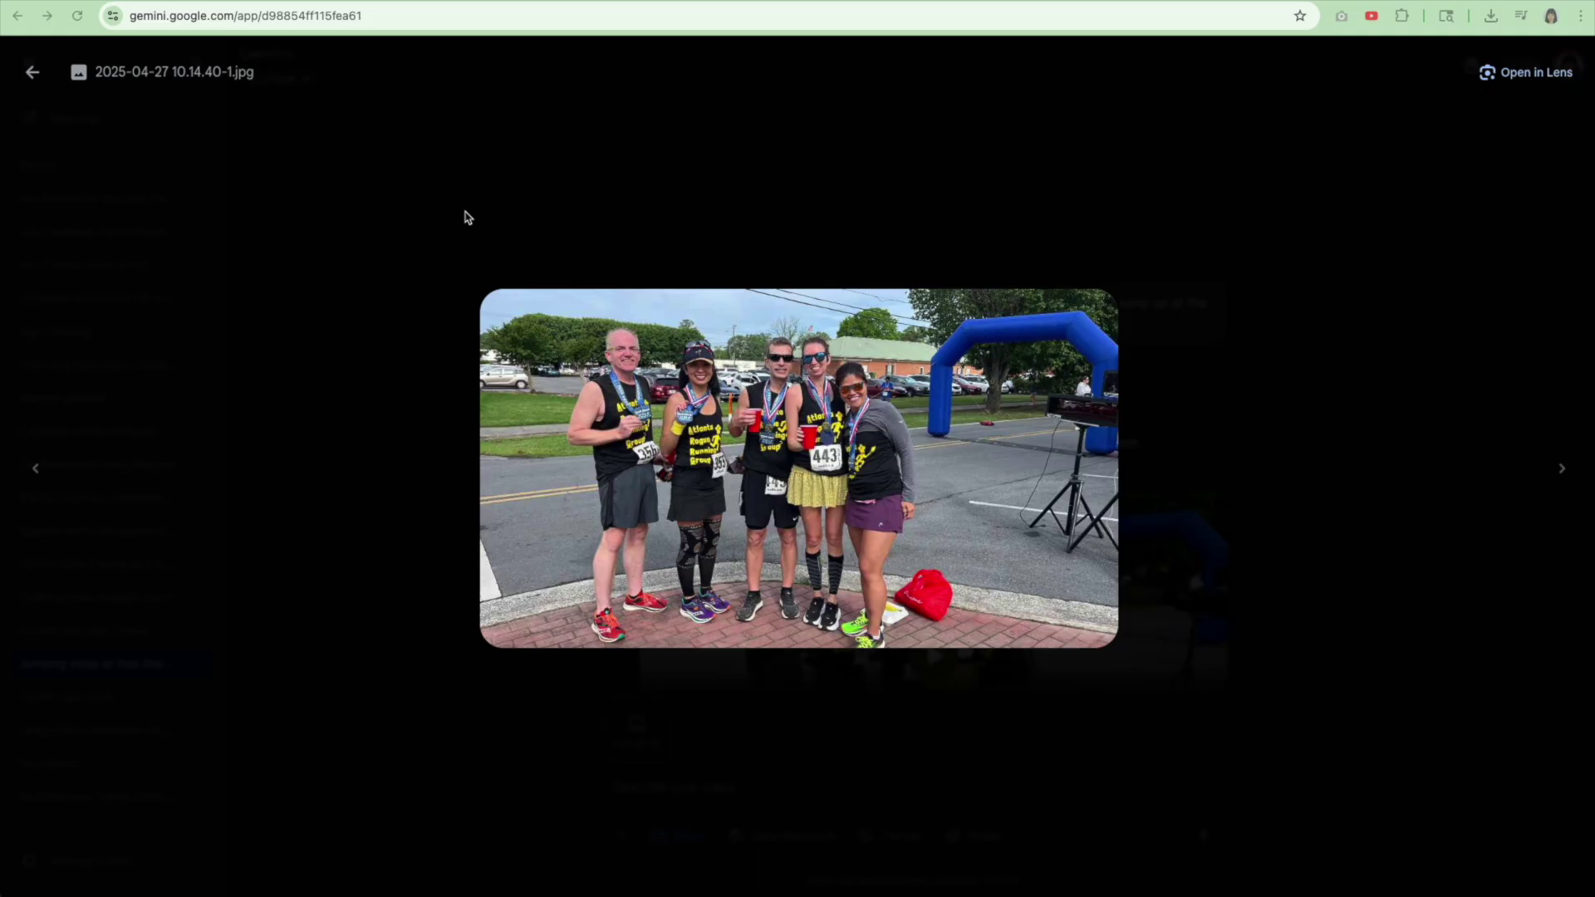
# Close the runners' photo and scroll down to the video of five people jumping and freezing
pyautogui.click(31, 71)
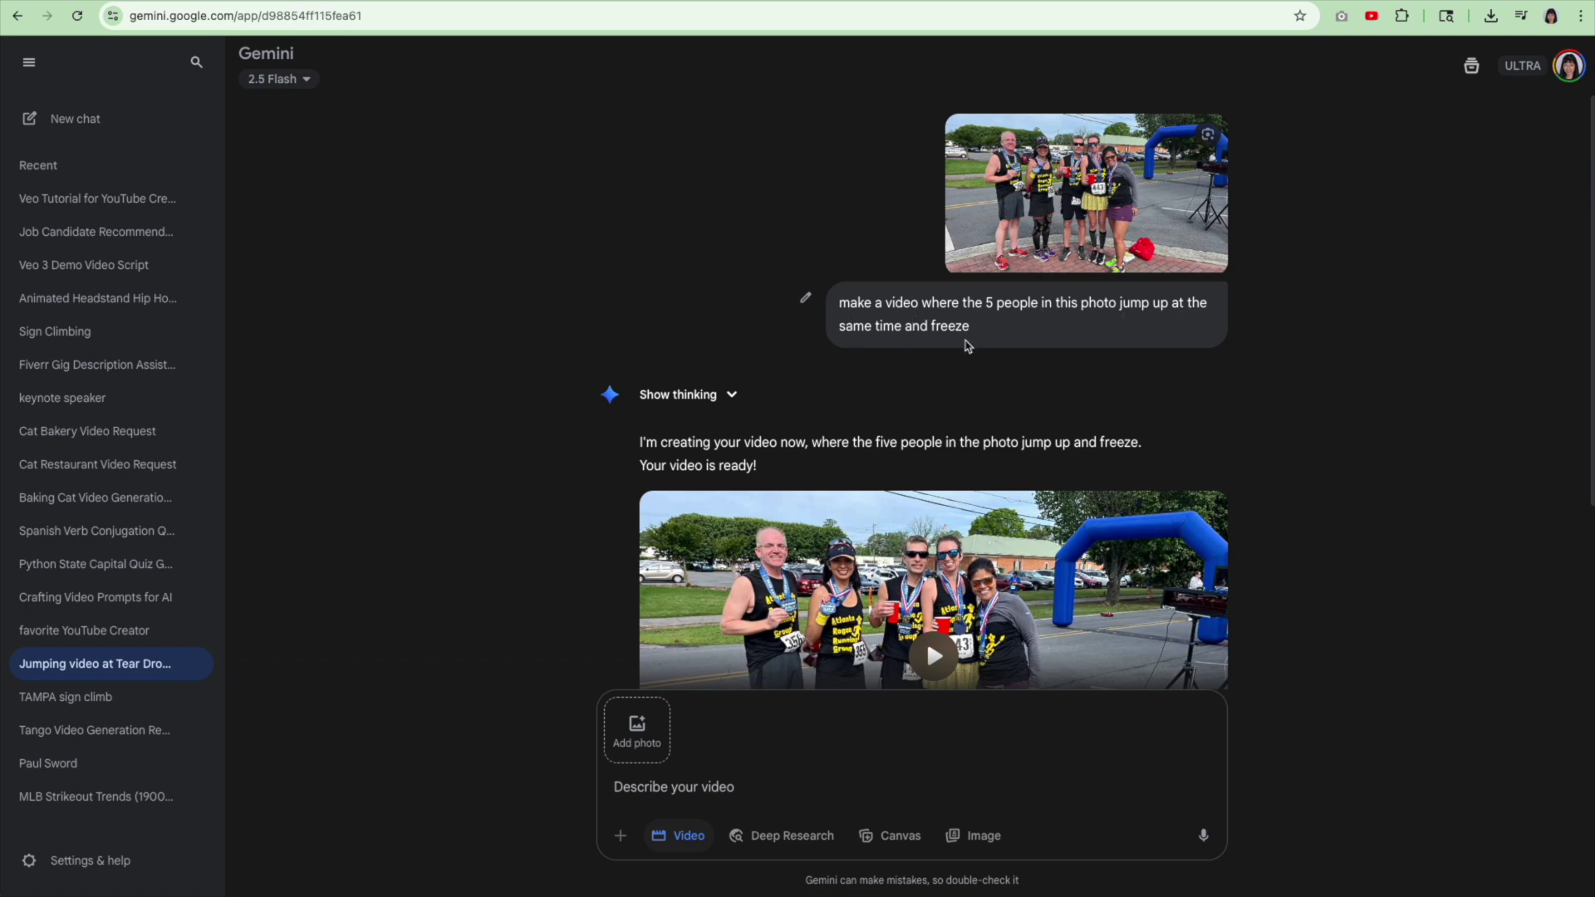
pyautogui.scroll(-3, 998, 477)
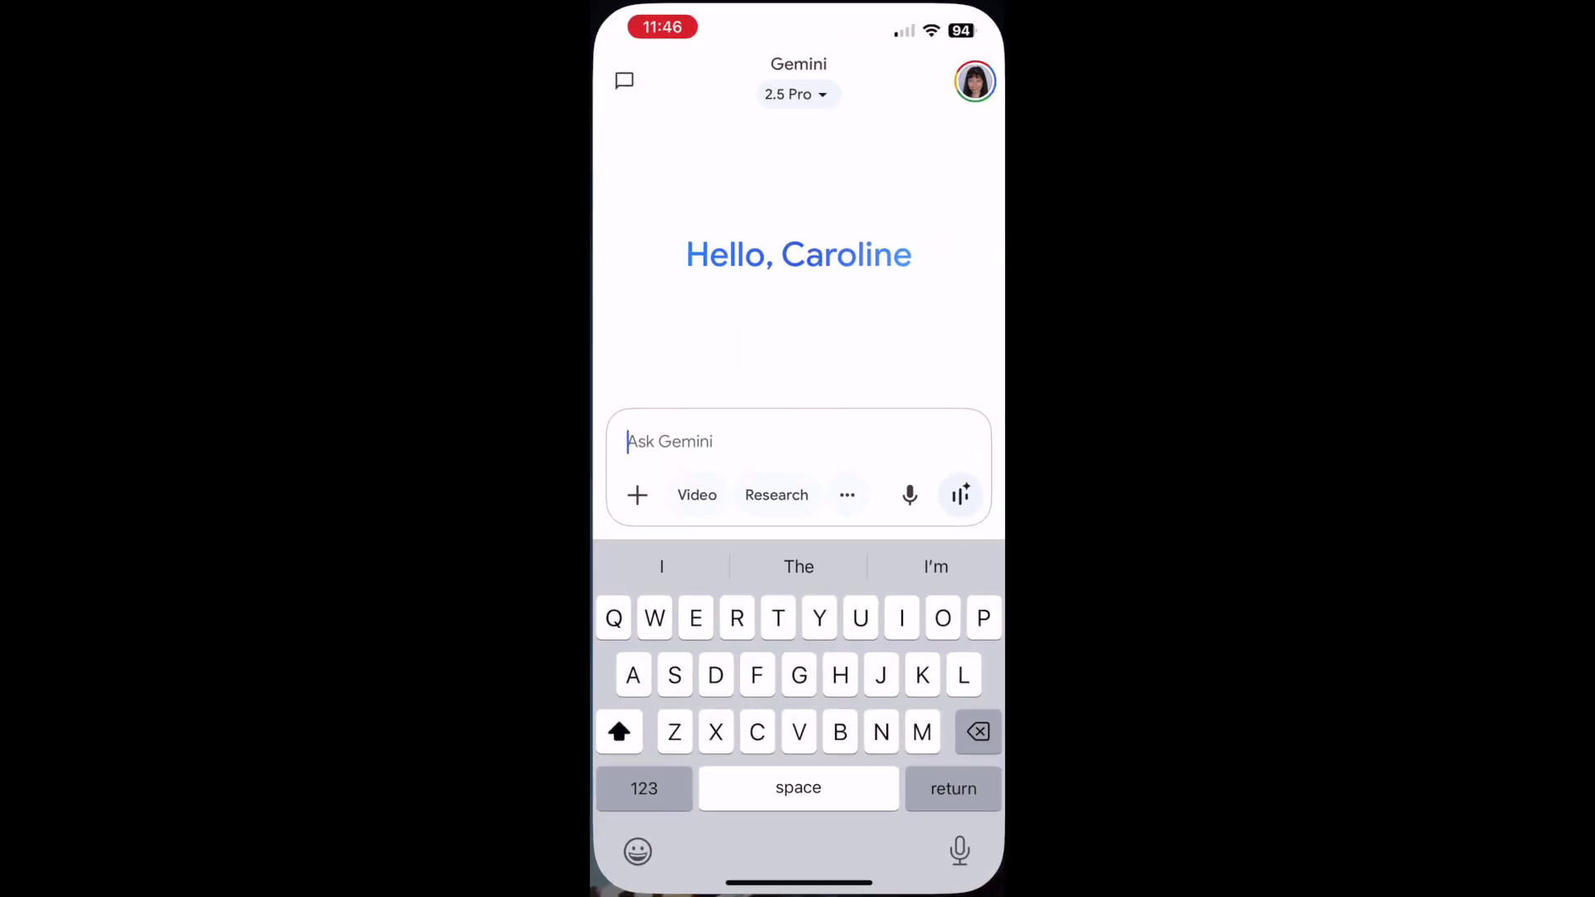
# In Video mode, attach the cat photo from the gallery and start typing the cat prompt
pyautogui.click(694, 495)
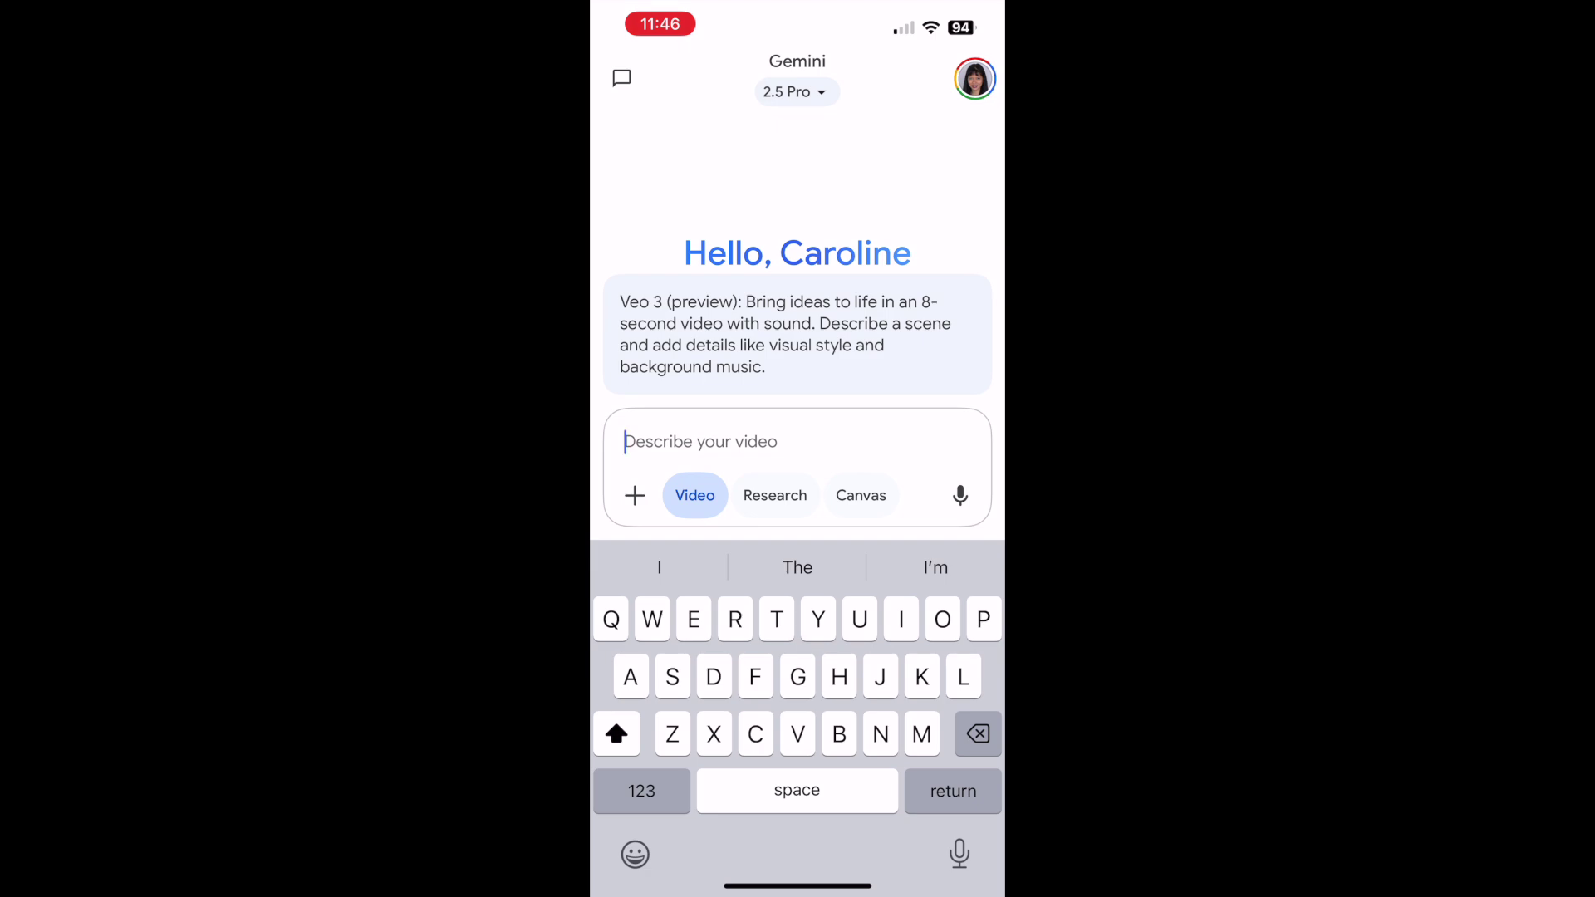
pyautogui.click(634, 495)
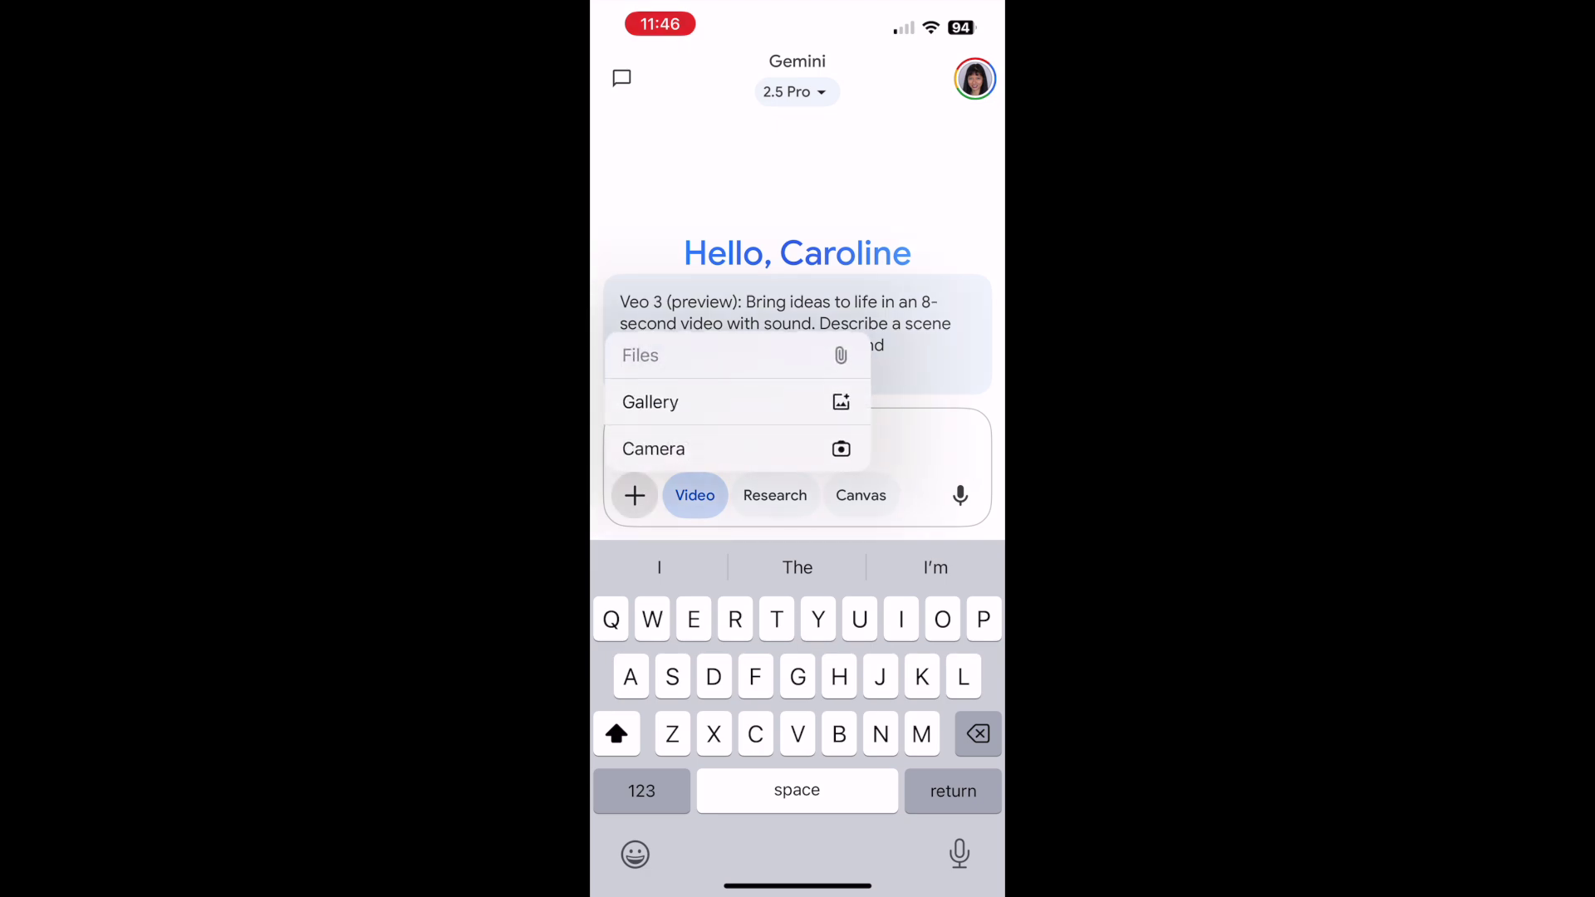
pyautogui.click(651, 403)
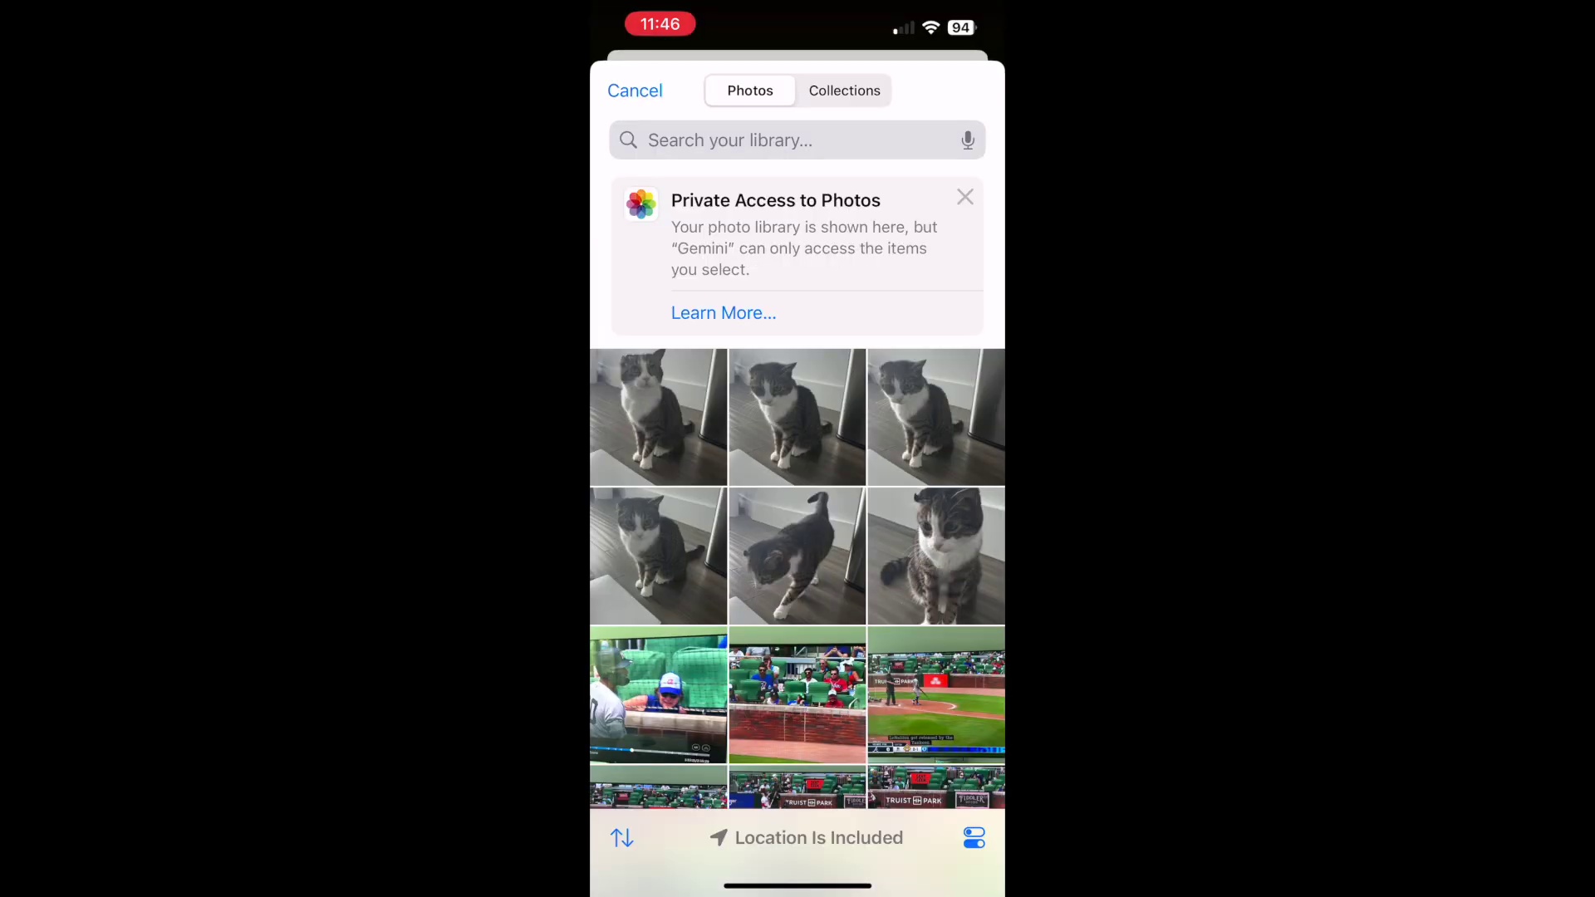
pyautogui.click(659, 417)
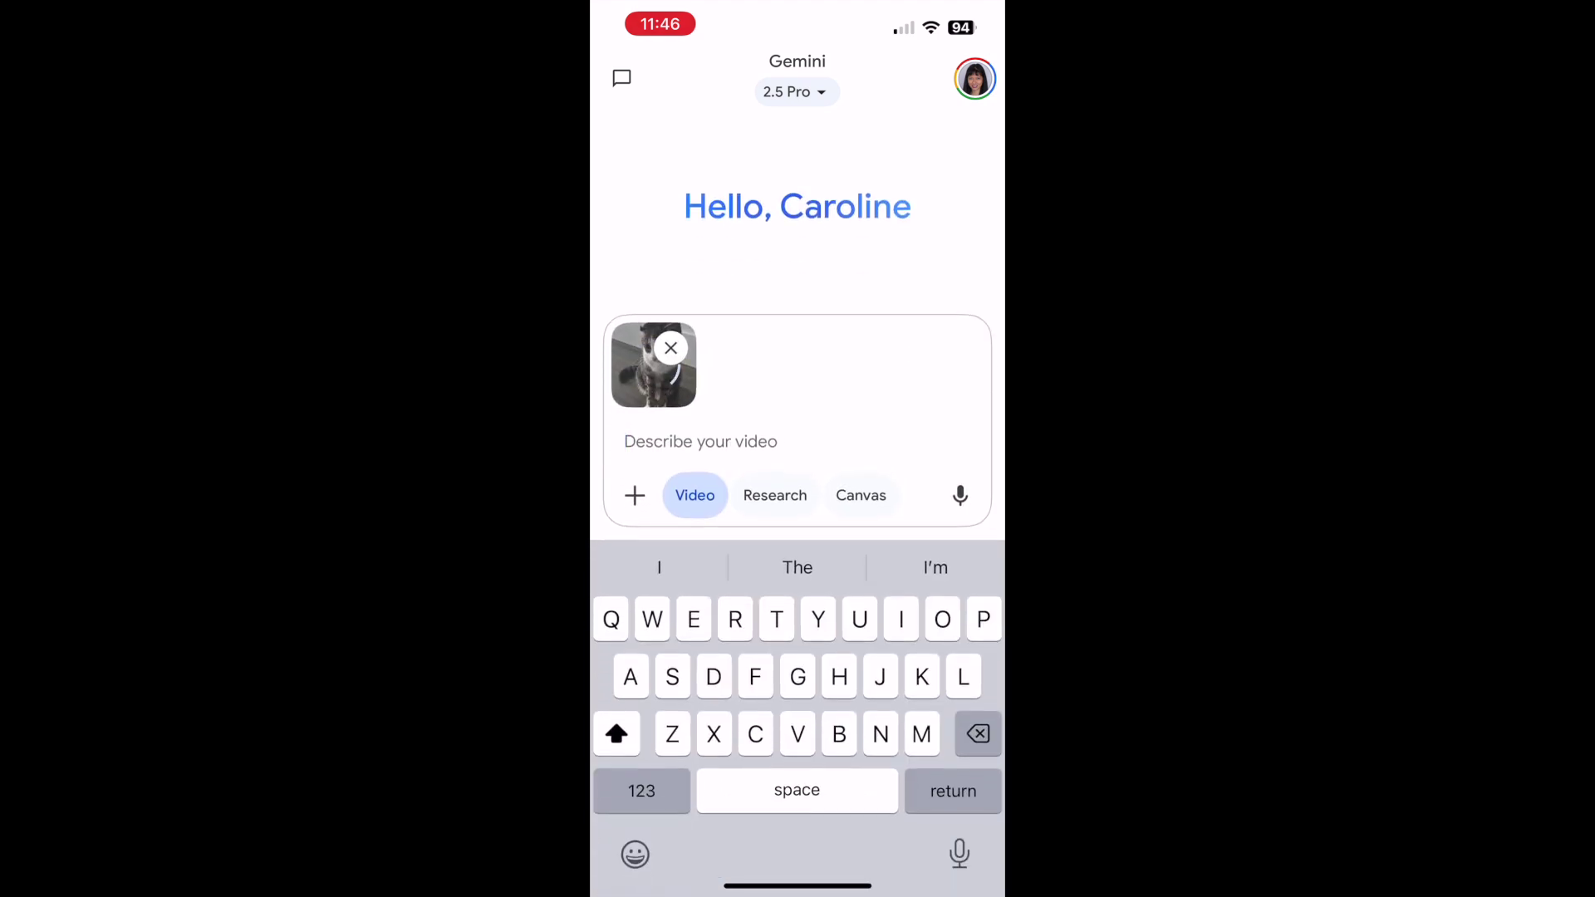
pyautogui.write('te ')
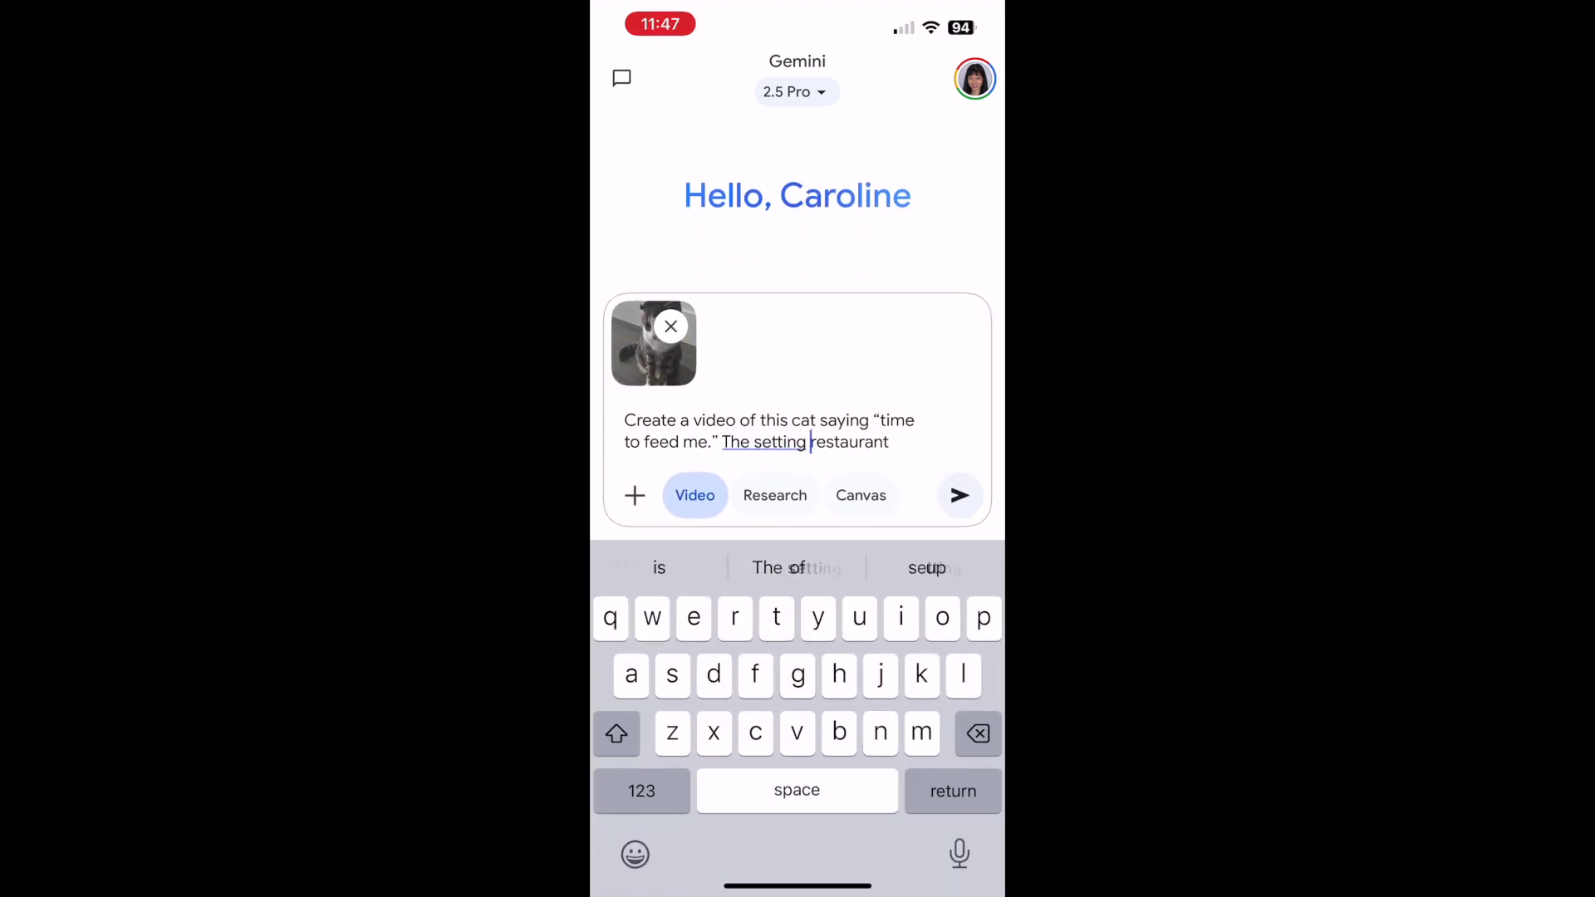
pyautogui.write('a')
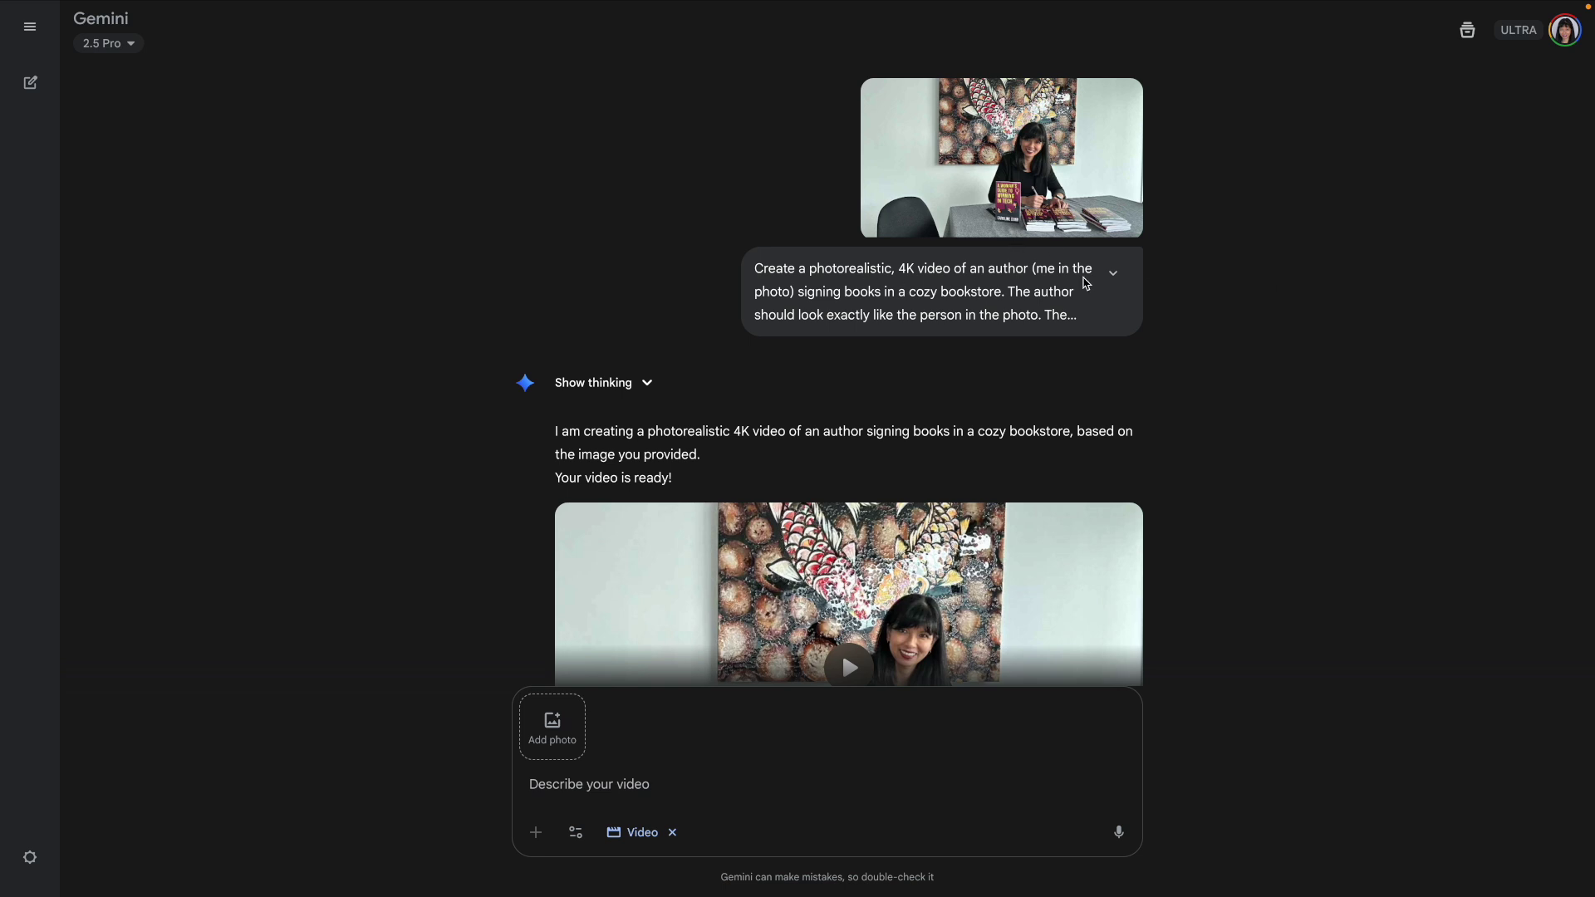
# Expand the author book-signing prompt bubble to show its full text
pyautogui.click(1112, 274)
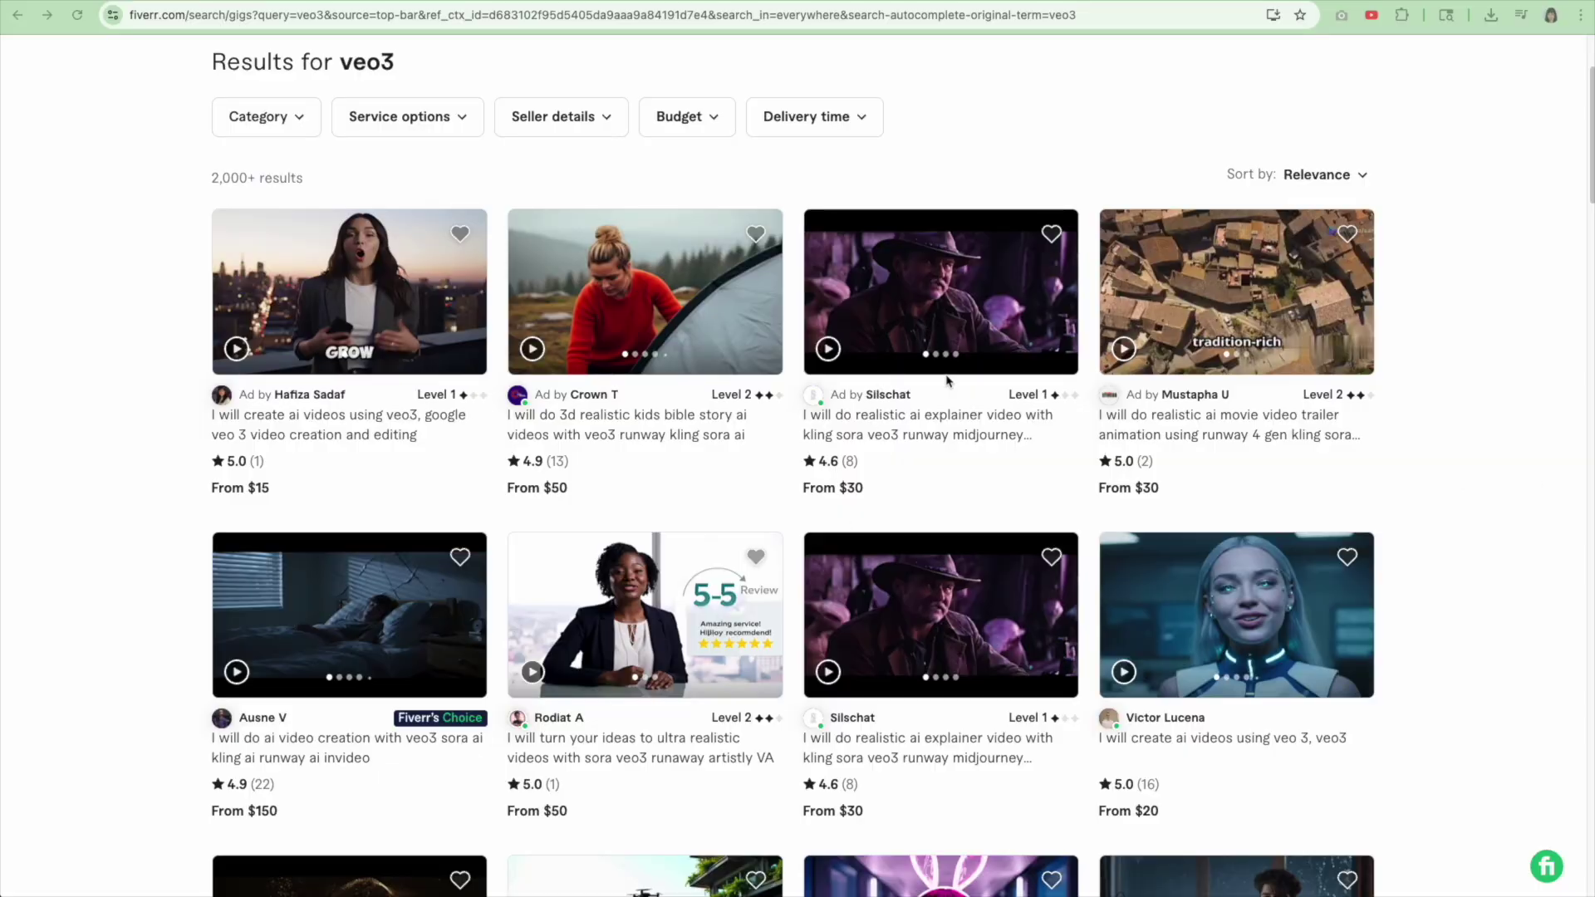
pyautogui.scroll(-1, 941, 399)
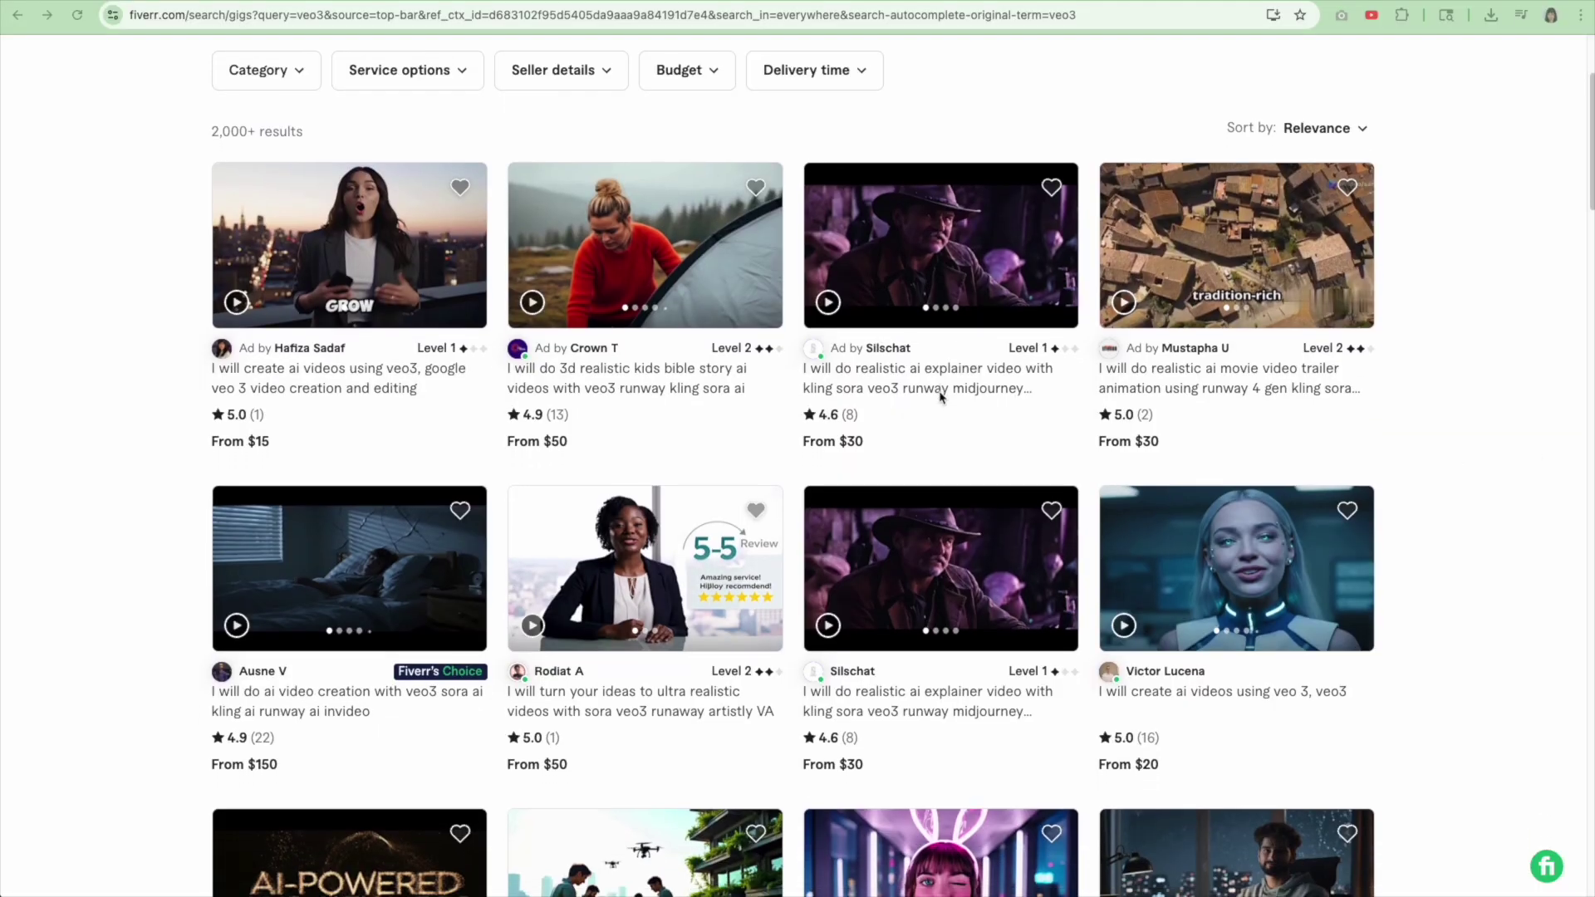
pyautogui.scroll(-6, 942, 397)
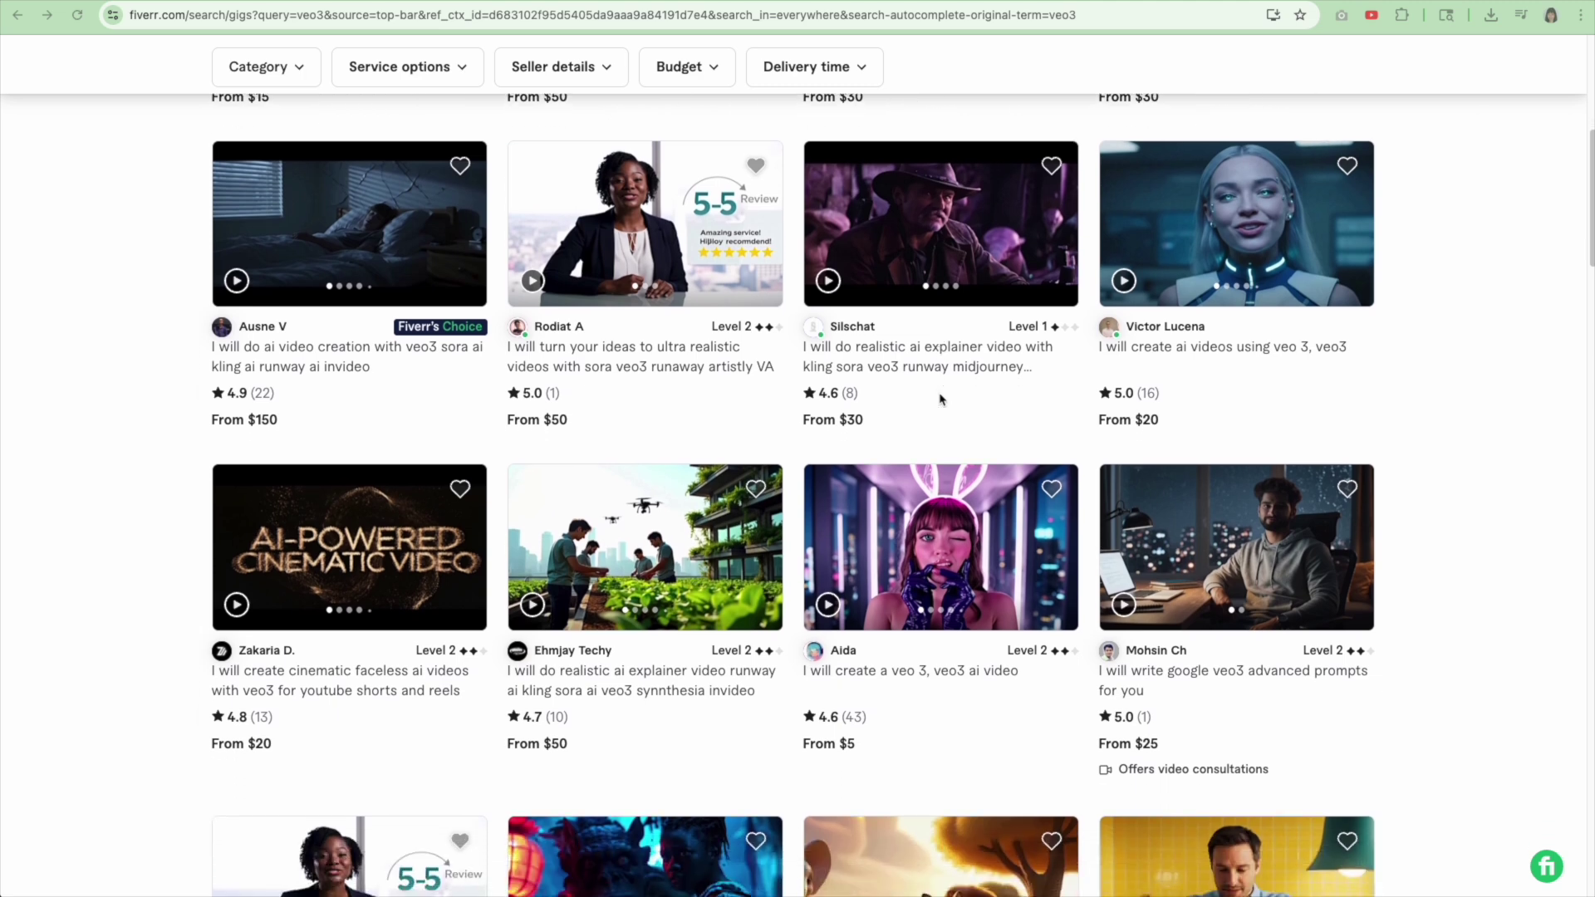
pyautogui.scroll(-5, 942, 399)
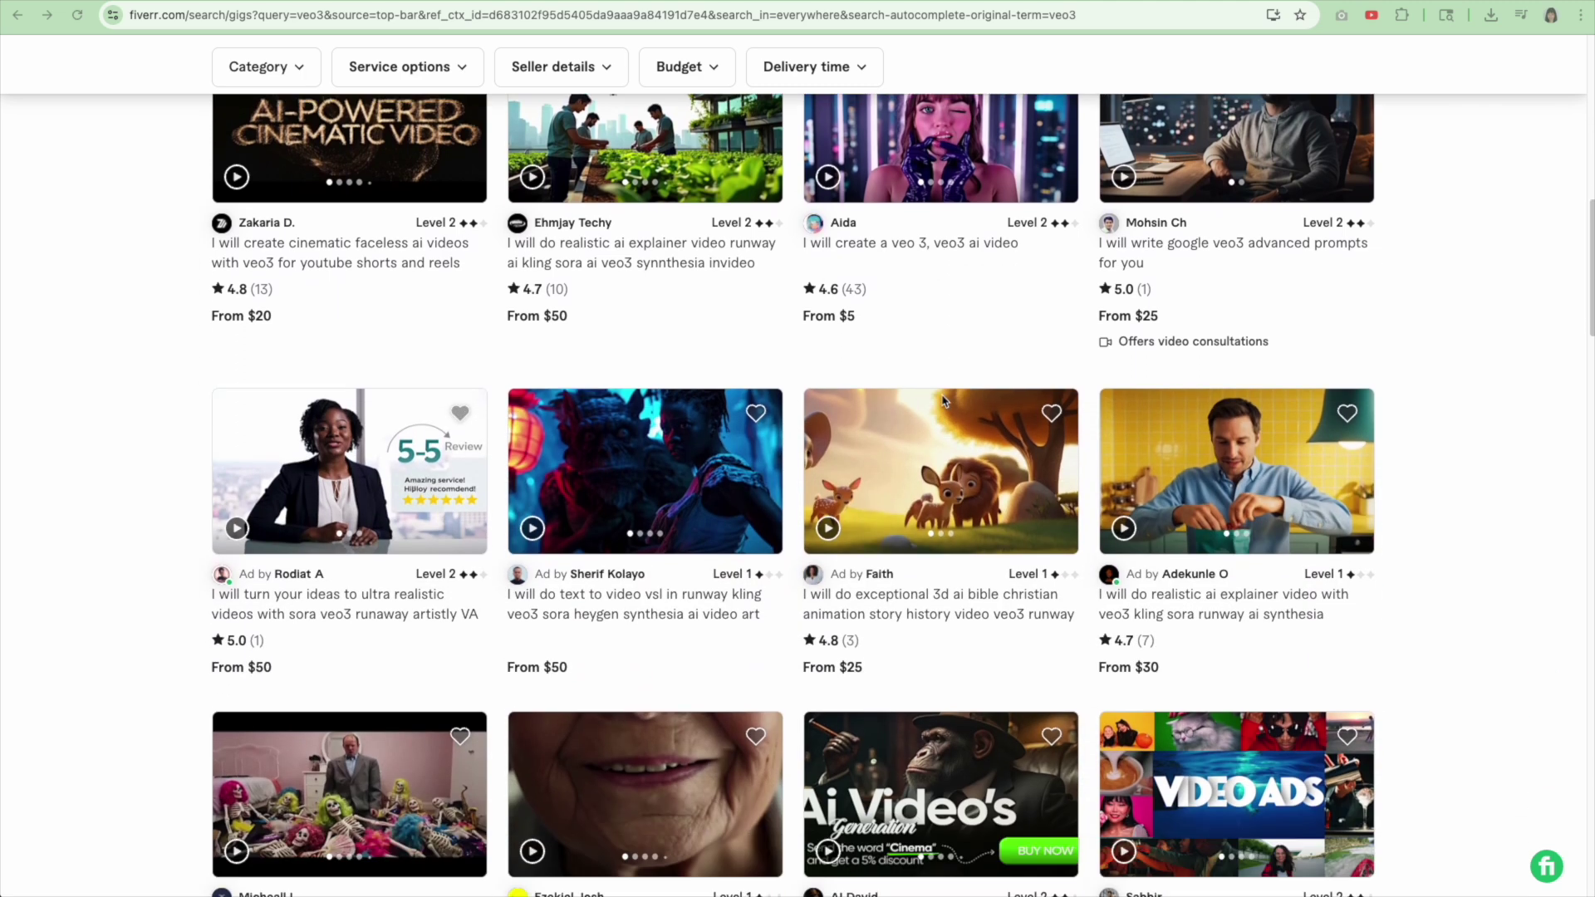
pyautogui.scroll(-6, 943, 398)
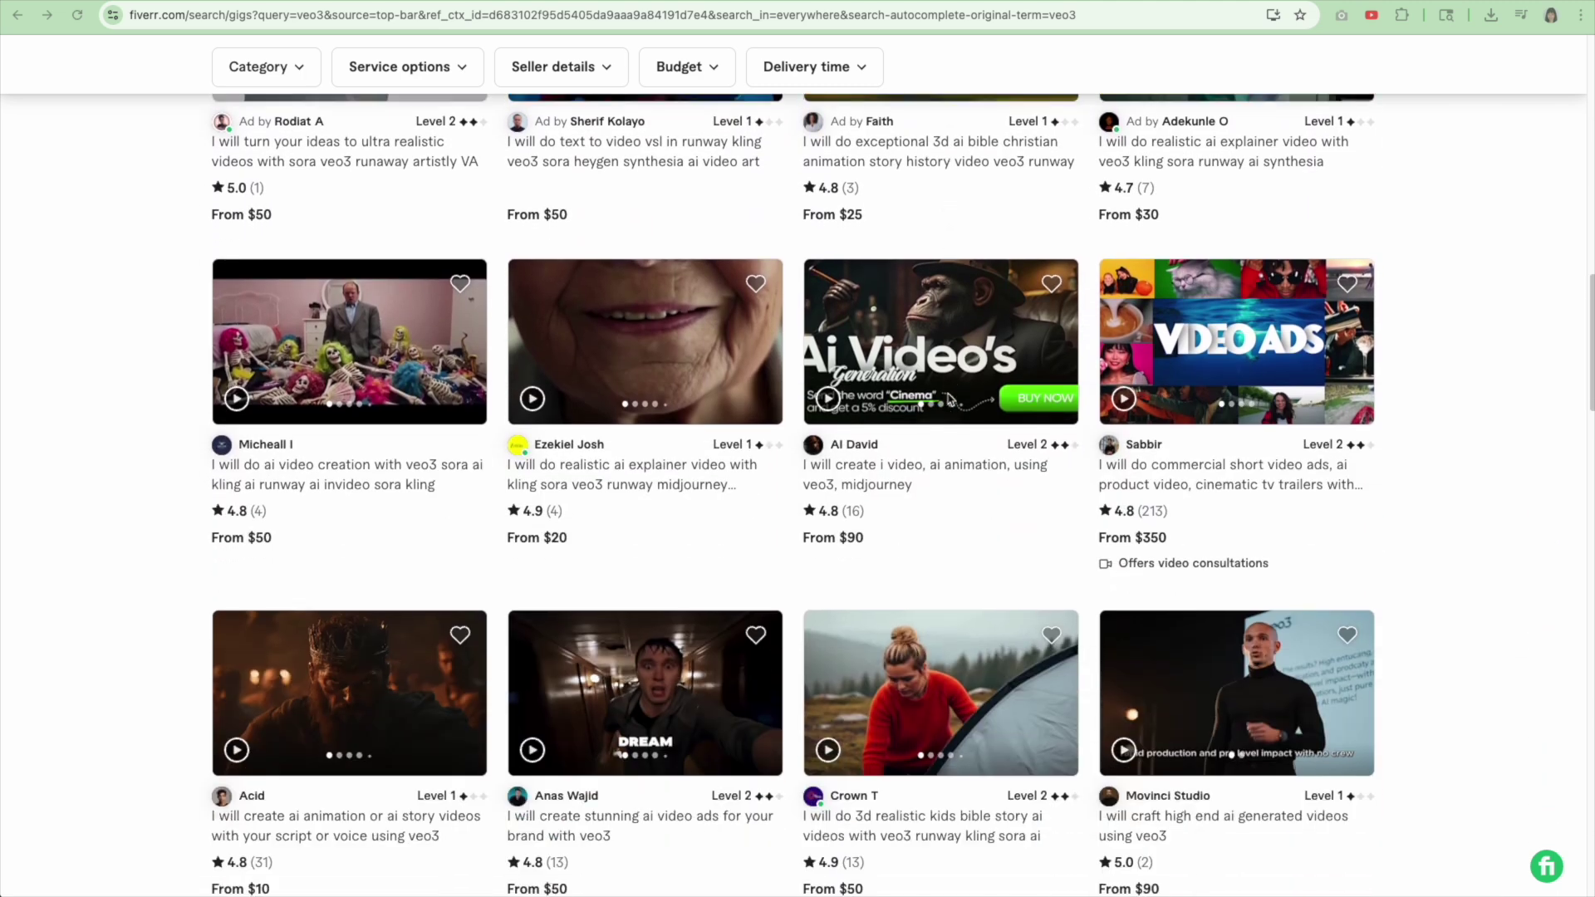